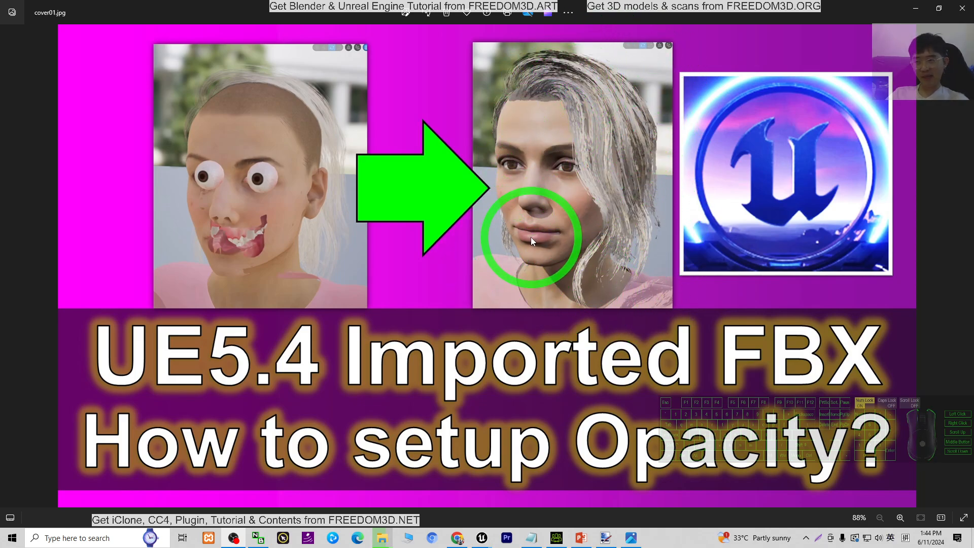
# Switch to Unreal Engine and bring up the skeletal mesh editor window for the imported model.
pyautogui.click(919, 7)
pyautogui.click(568, 76)
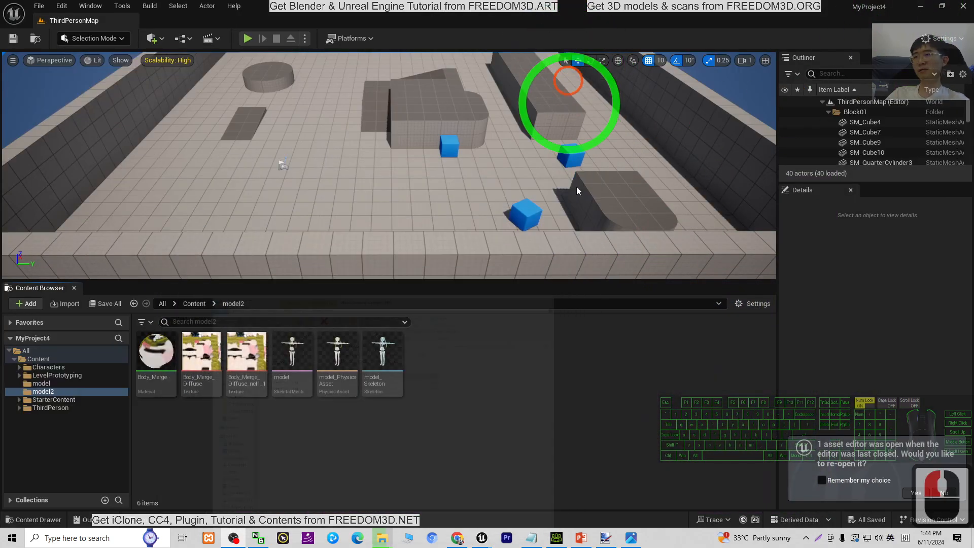
pyautogui.click(492, 541)
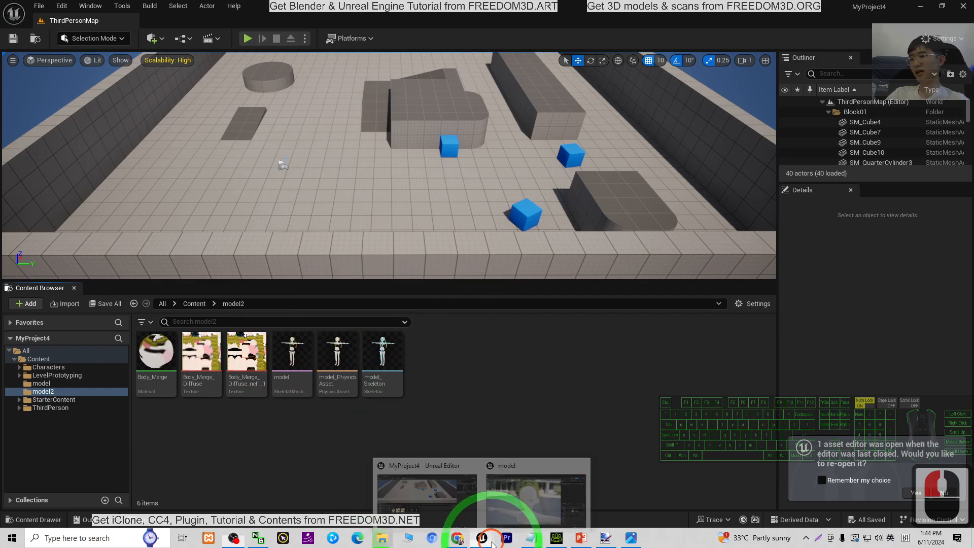
pyautogui.click(533, 490)
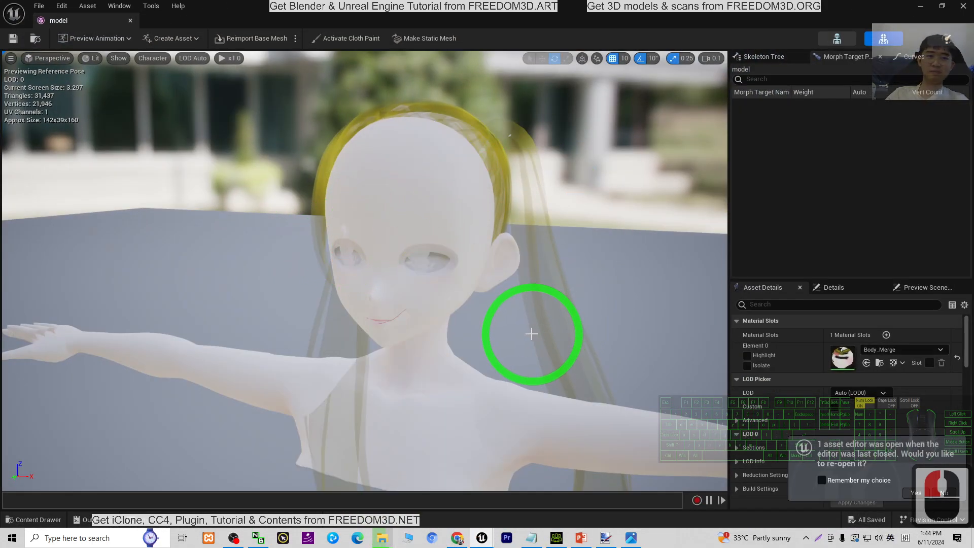
# Examine the imported model's face and hair up close in the mesh viewport, dismissing the file window that interrupts.
pyautogui.moveTo(531, 333); pyautogui.dragTo(311, 261, button='right')
pyautogui.press('s')
pyautogui.press('w')
pyautogui.press('w')
pyautogui.press('w')
pyautogui.press('w')
pyautogui.press('w')
pyautogui.press('w')
pyautogui.press('w')
pyautogui.press('w')
pyautogui.press('w')
pyautogui.press('w')
pyautogui.press('w')
pyautogui.press('w')
pyautogui.press('w')
pyautogui.press('w')
pyautogui.press('w')
pyautogui.press('a')
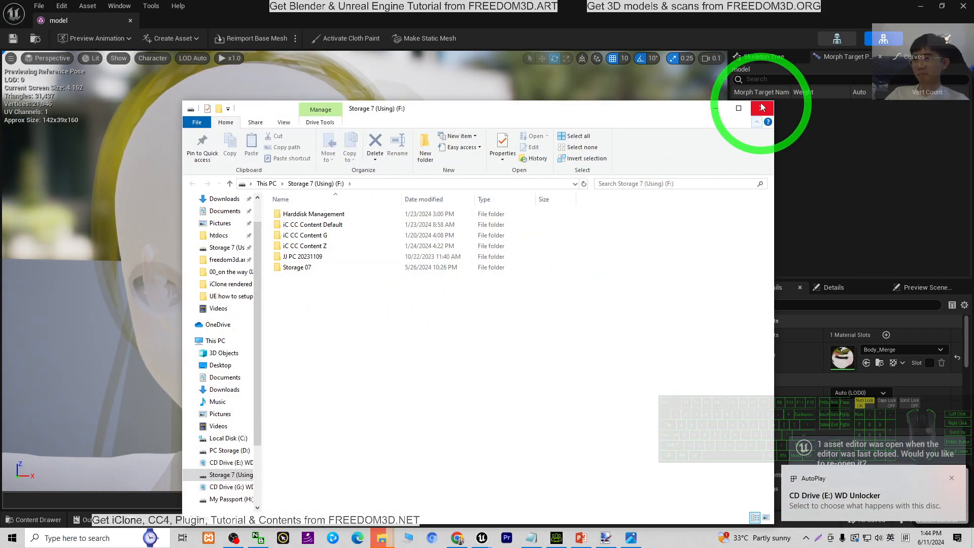
pyautogui.click(761, 109)
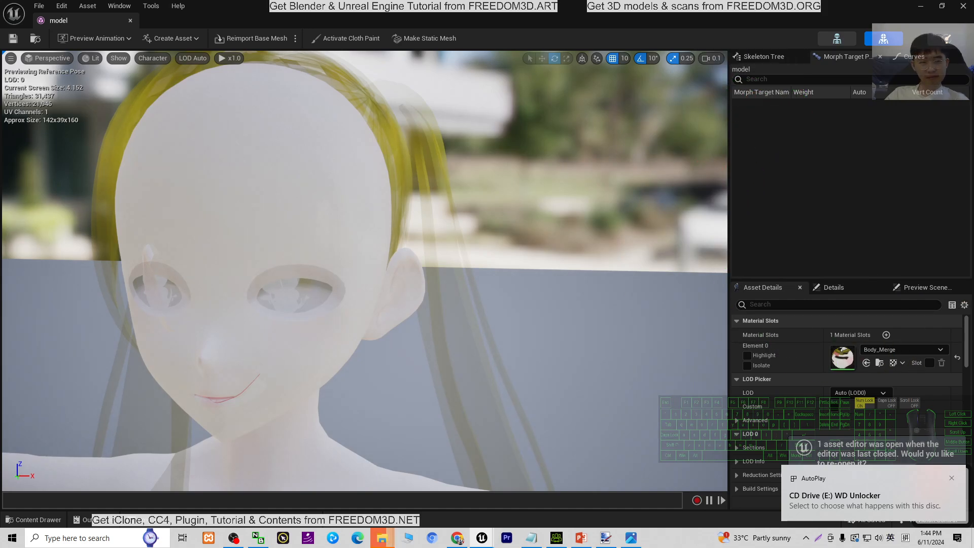
pyautogui.click(557, 256)
pyautogui.moveTo(434, 261); pyautogui.dragTo(456, 269, button='right')
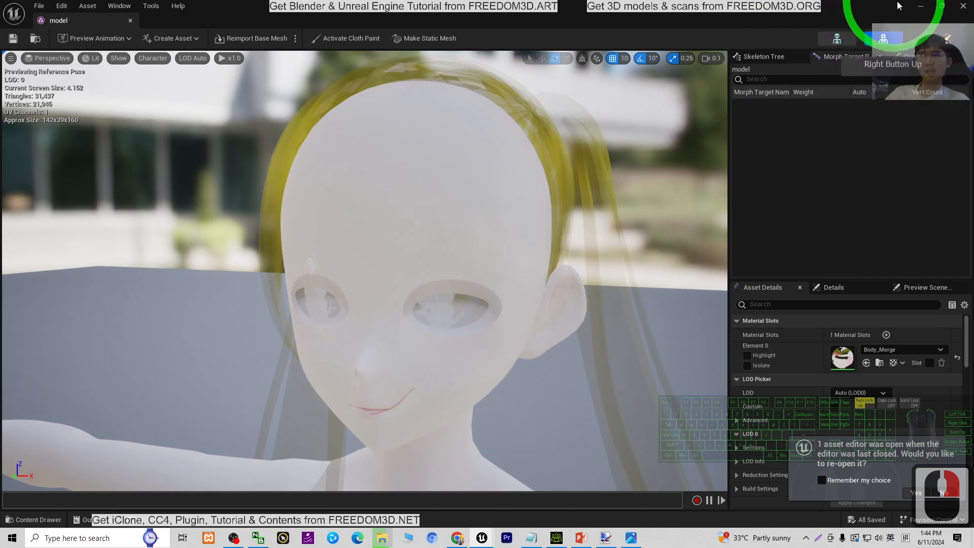
# Switch to the sample model folders in File Explorer and view 9_meshes_Merge_Diffuse.png from sample model 1.
pyautogui.click(920, 6)
pyautogui.click(920, 6)
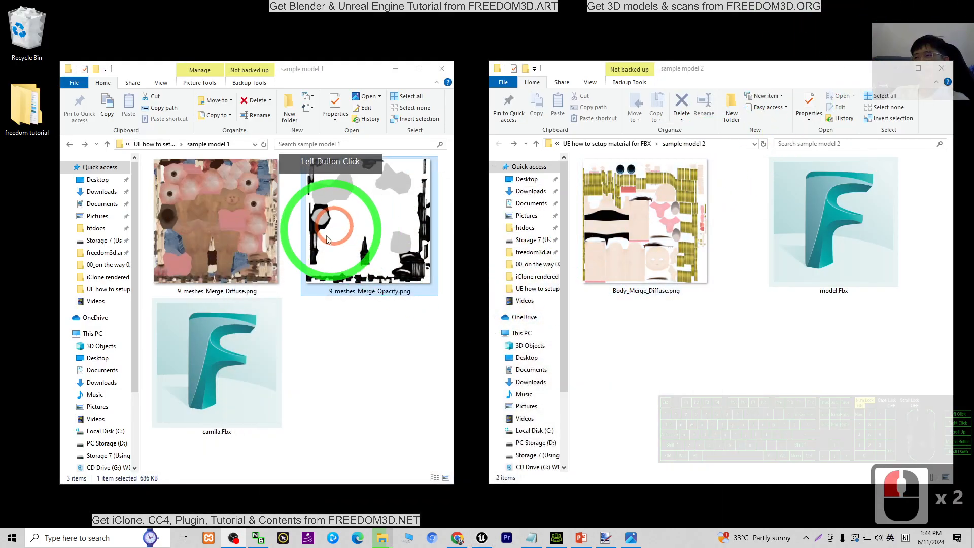
pyautogui.click(318, 409)
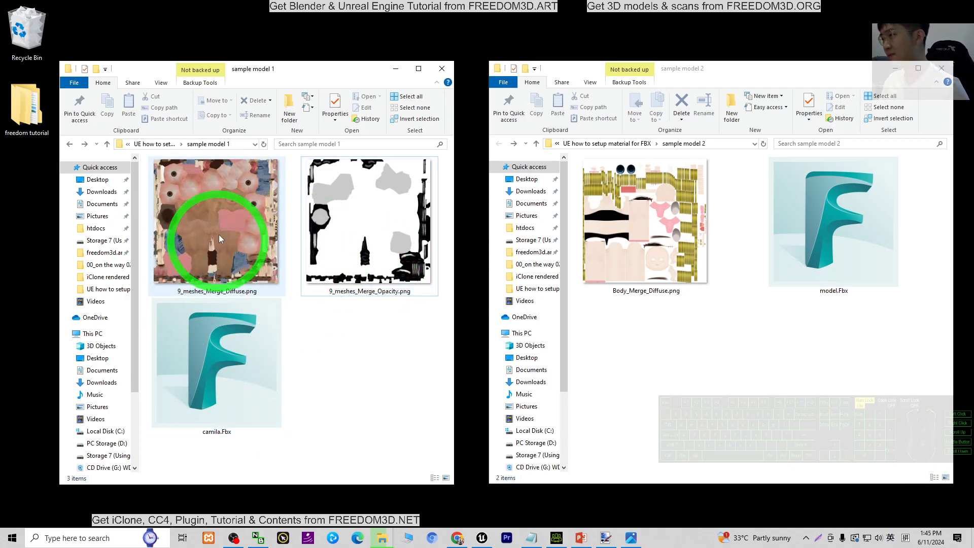
pyautogui.doubleClick(230, 207)
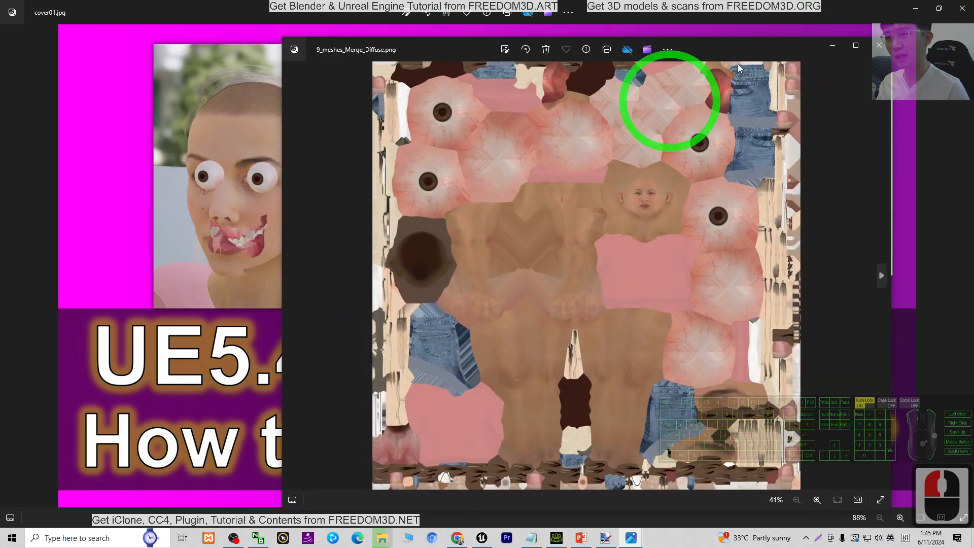
pyautogui.click(862, 45)
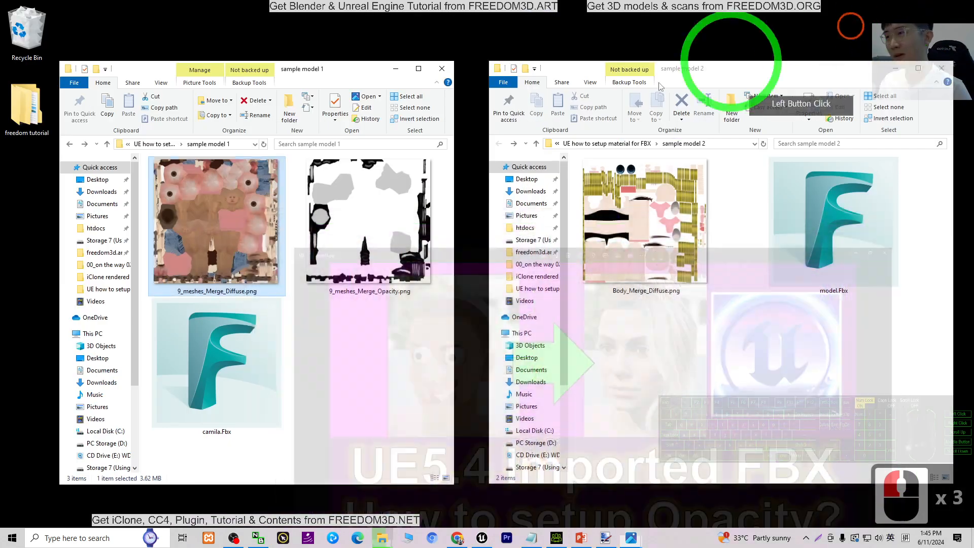
pyautogui.click(196, 216)
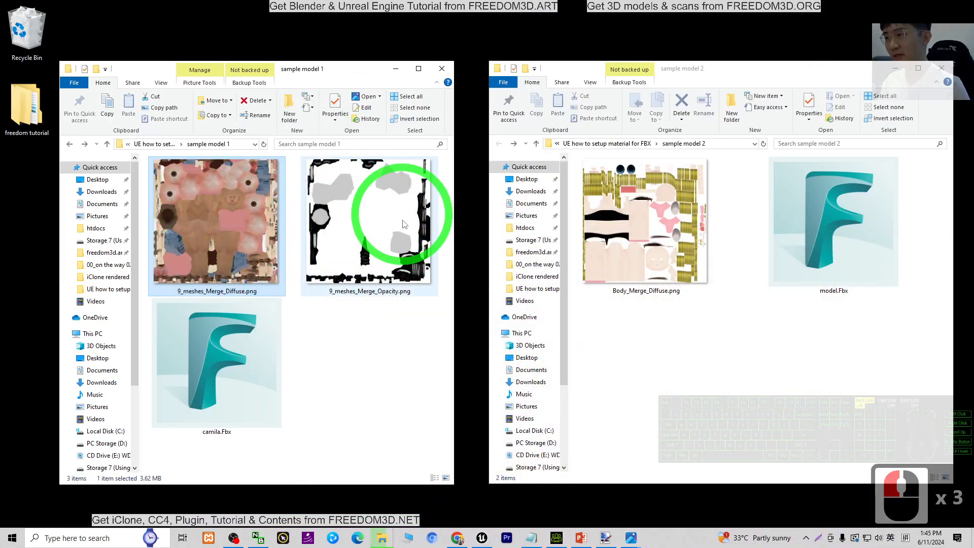
# View 9_meshes_Merge_Opacity.png from sample model 1 at full window size, closing the cover image and the viewer.
pyautogui.click(380, 226)
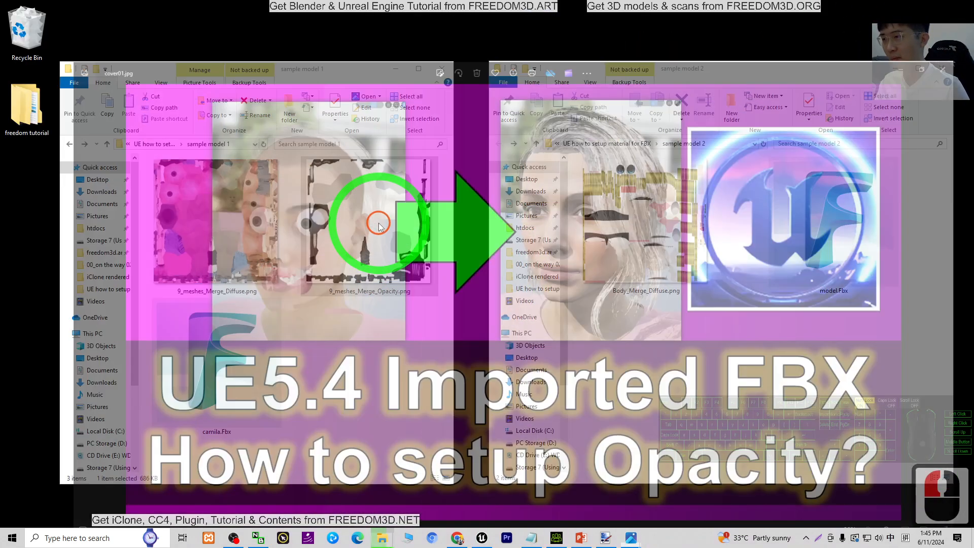
pyautogui.doubleClick(379, 226)
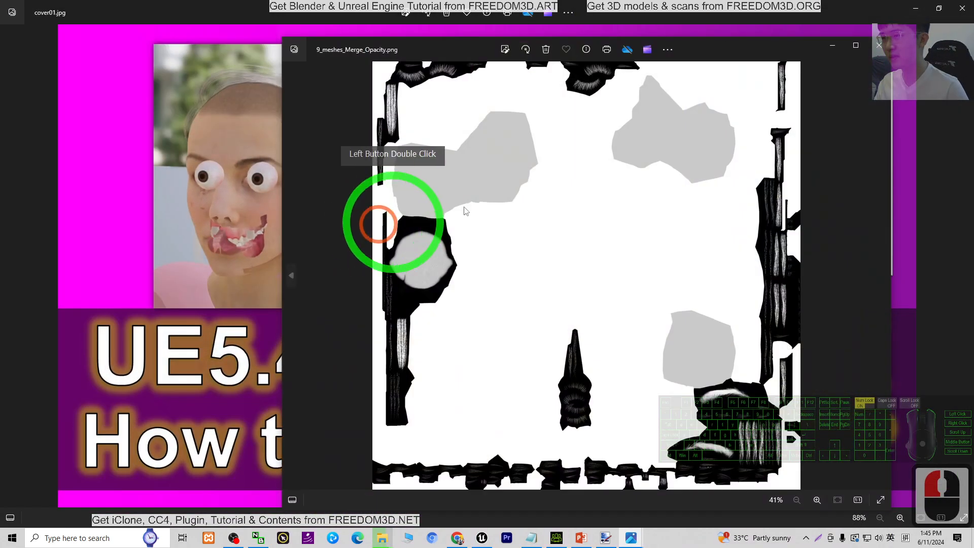
pyautogui.click(917, 6)
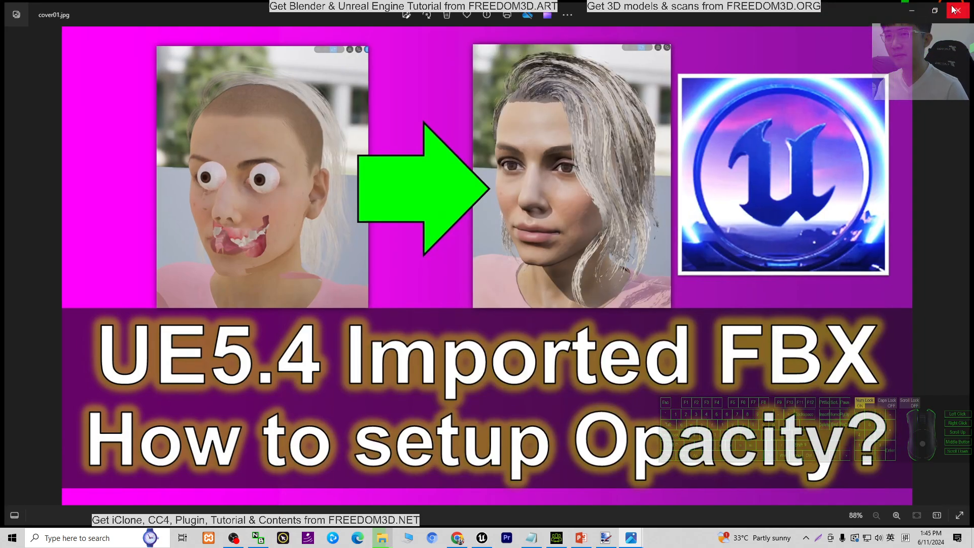
pyautogui.click(555, 163)
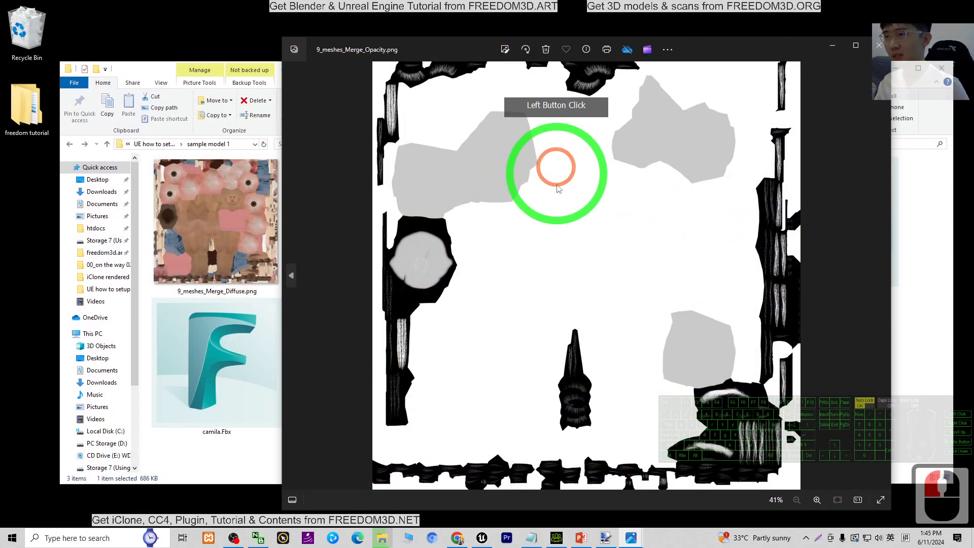
pyautogui.click(678, 370)
pyautogui.click(834, 66)
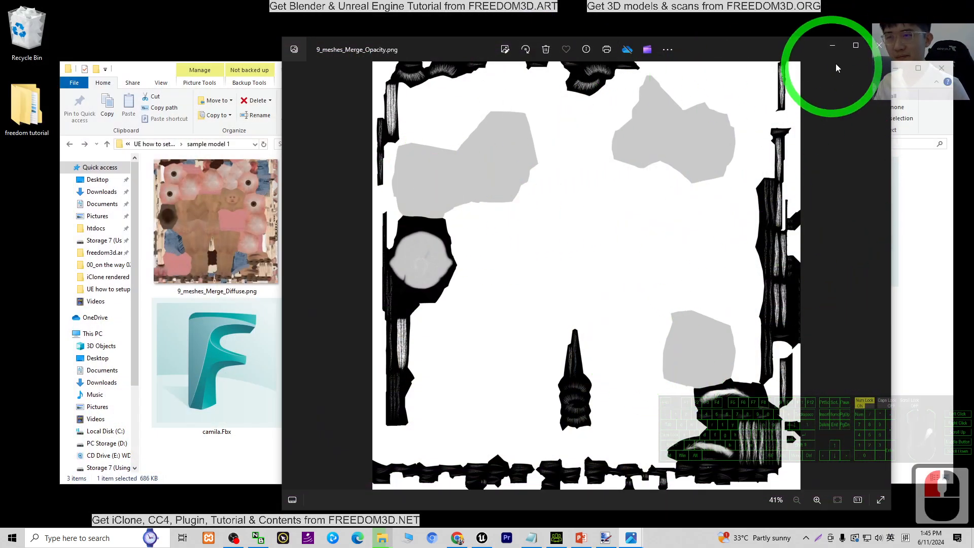
pyautogui.click(855, 46)
pyautogui.click(423, 163)
pyautogui.click(674, 217)
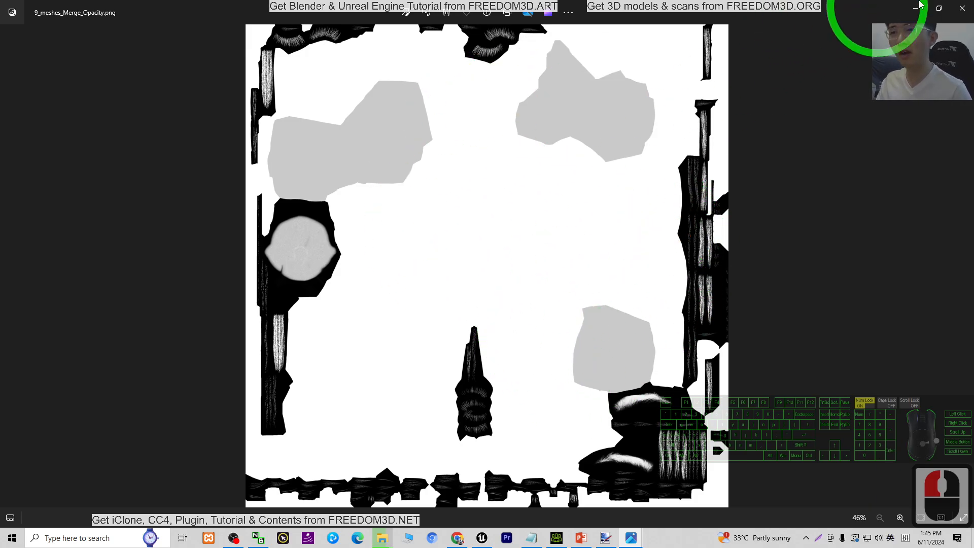
pyautogui.click(962, 9)
# Reopen 9_meshes_Merge_Diffuse.png to compare it with the opacity map, and close the viewer.
pyautogui.doubleClick(227, 183)
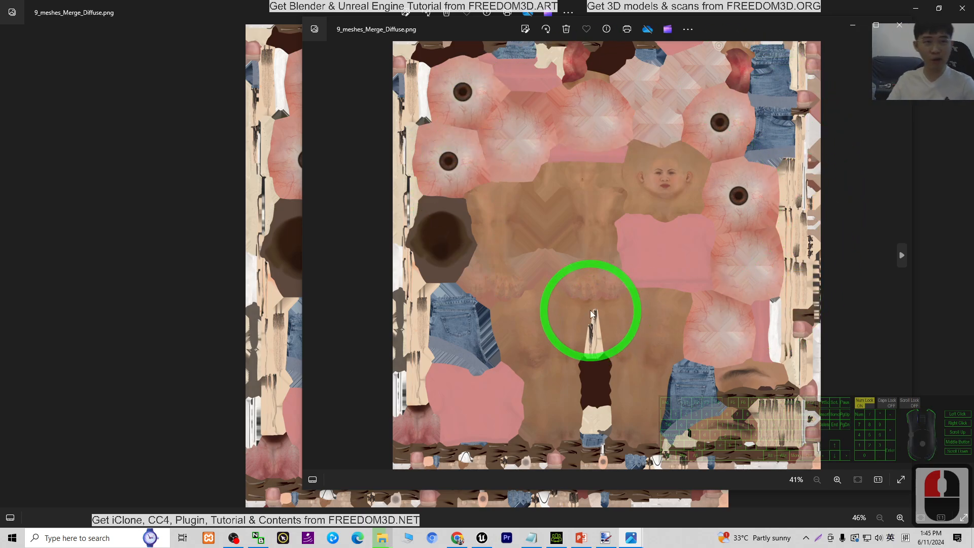
pyautogui.click(895, 24)
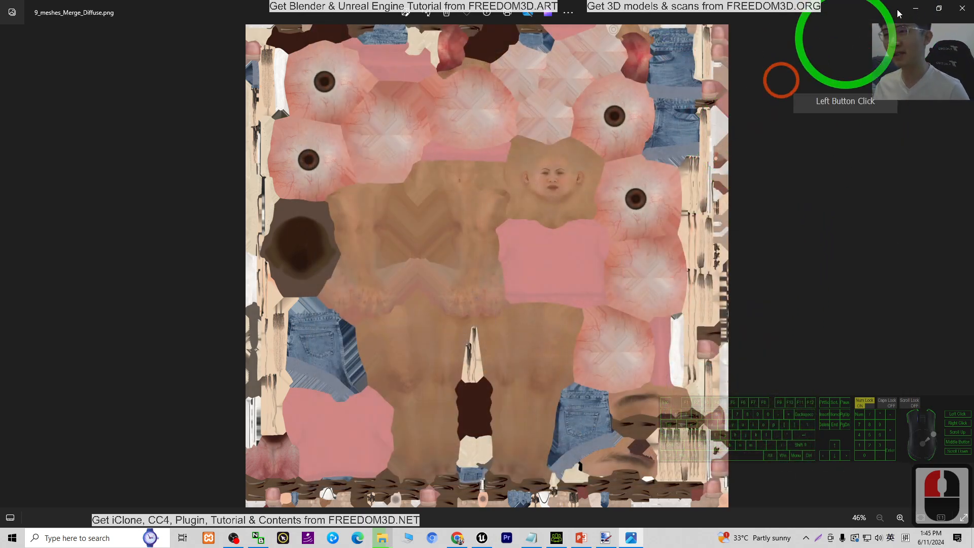
pyautogui.click(962, 8)
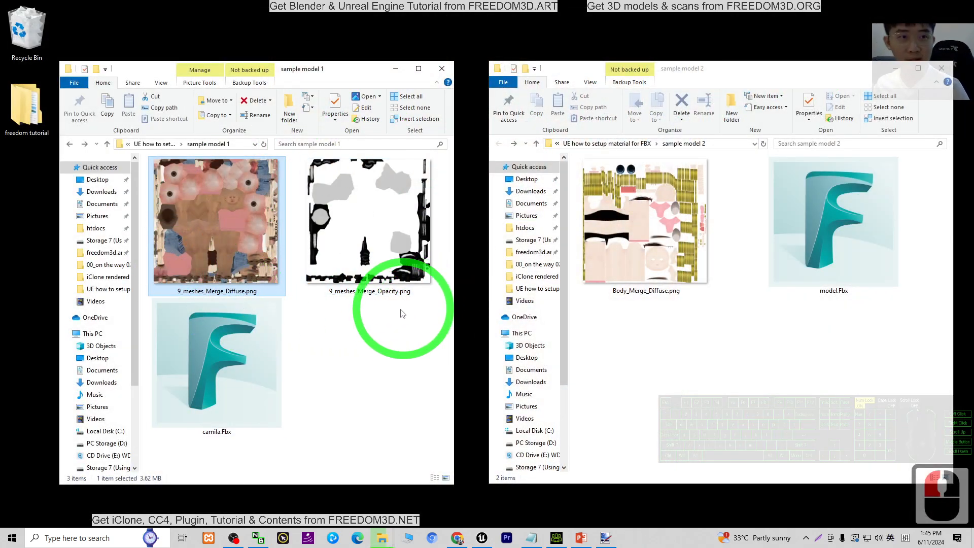
# View Body_Merge_Diffuse.png from the sample model 2 folder and close it again.
pyautogui.click(693, 349)
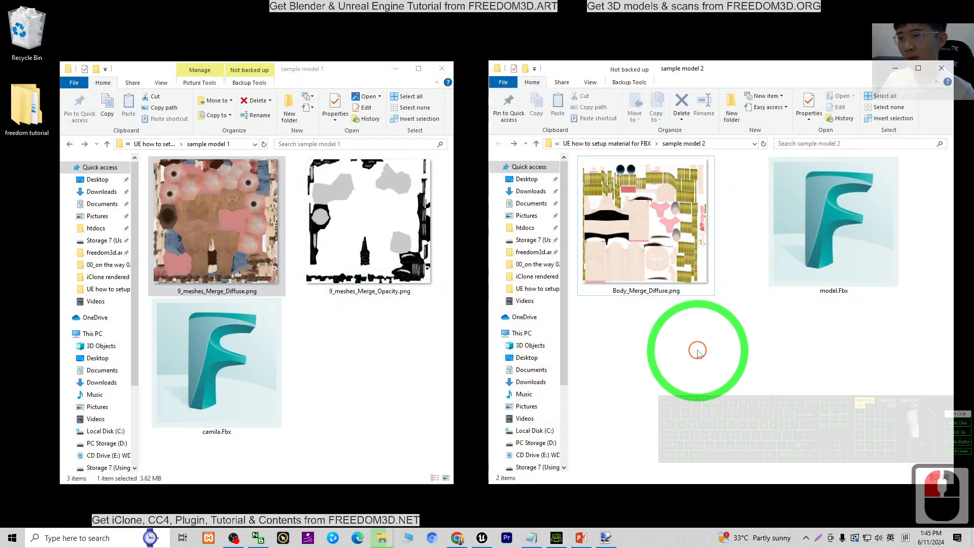
pyautogui.click(649, 239)
pyautogui.doubleClick(649, 239)
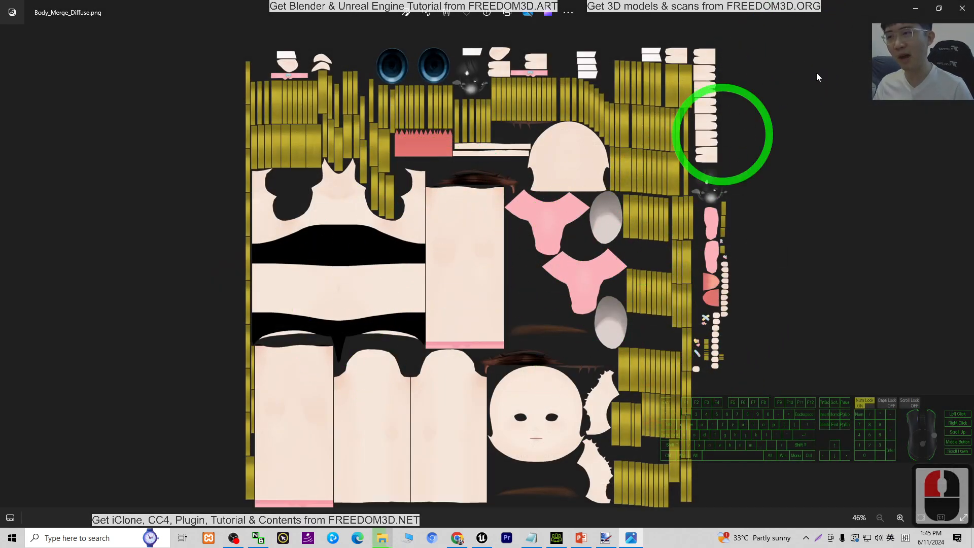
pyautogui.click(963, 11)
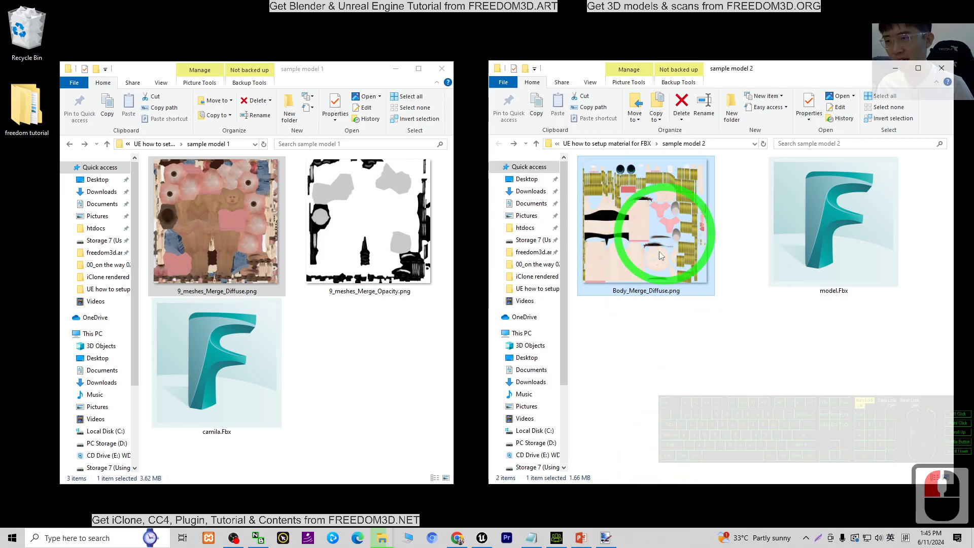
# Switch to paint.net to inspect the transparent areas of Body_Merge_Diffuse.png, and close the program.
pyautogui.click(605, 538)
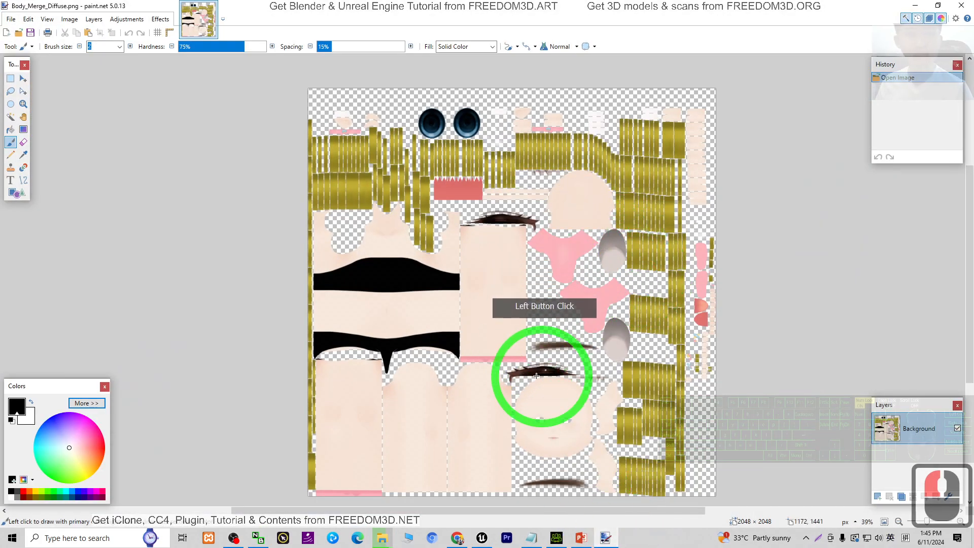
pyautogui.click(915, 7)
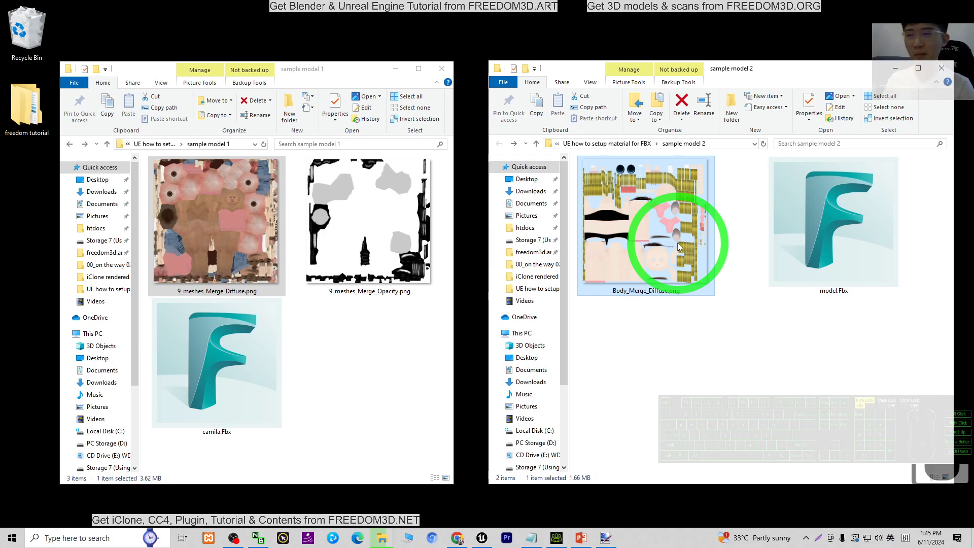
pyautogui.click(611, 539)
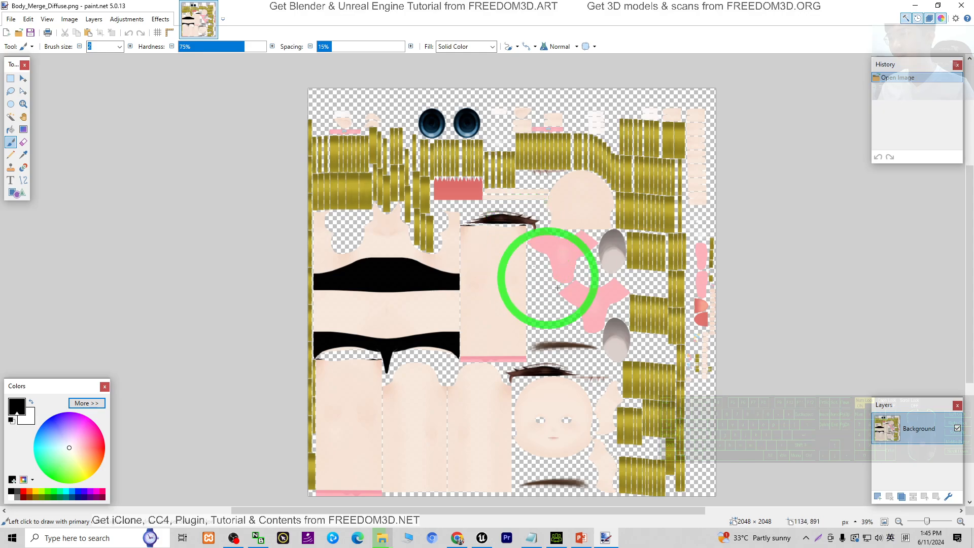
pyautogui.click(962, 6)
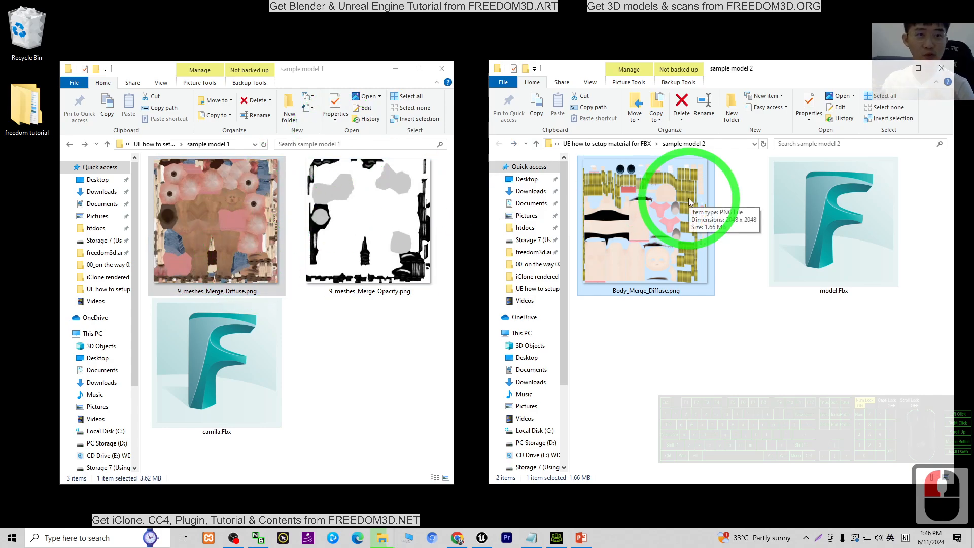
# Launch Unreal Editor 5.4.1 to reach its project browser.
pyautogui.click(393, 363)
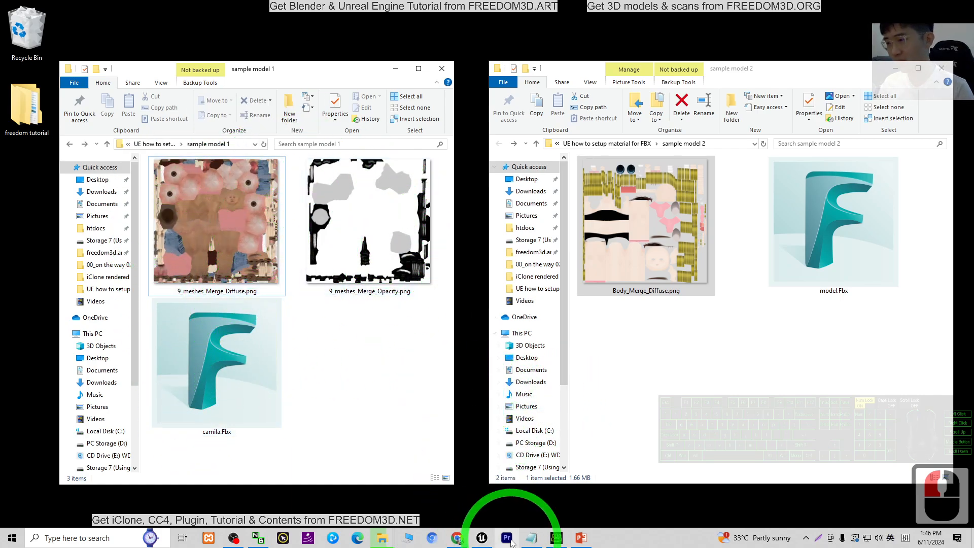
pyautogui.click(440, 481)
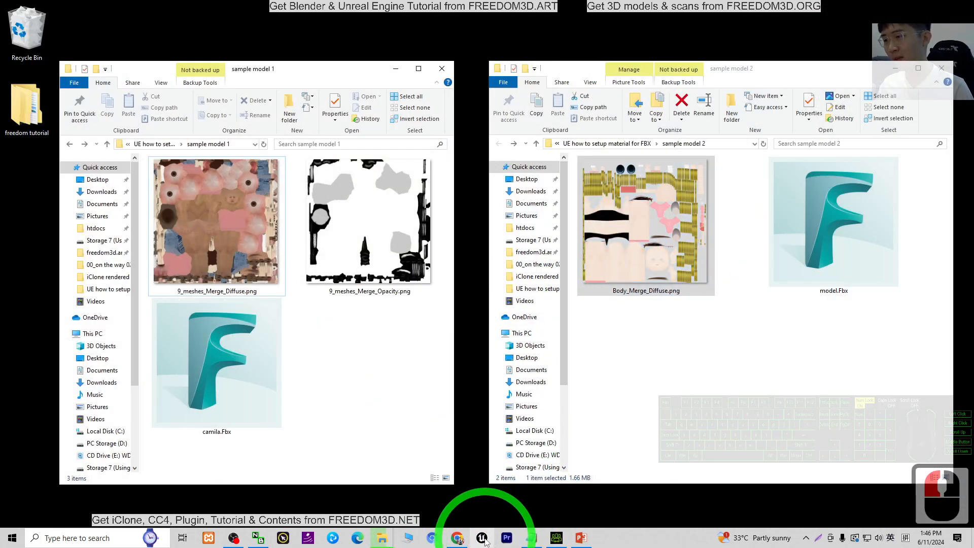
pyautogui.click(698, 381)
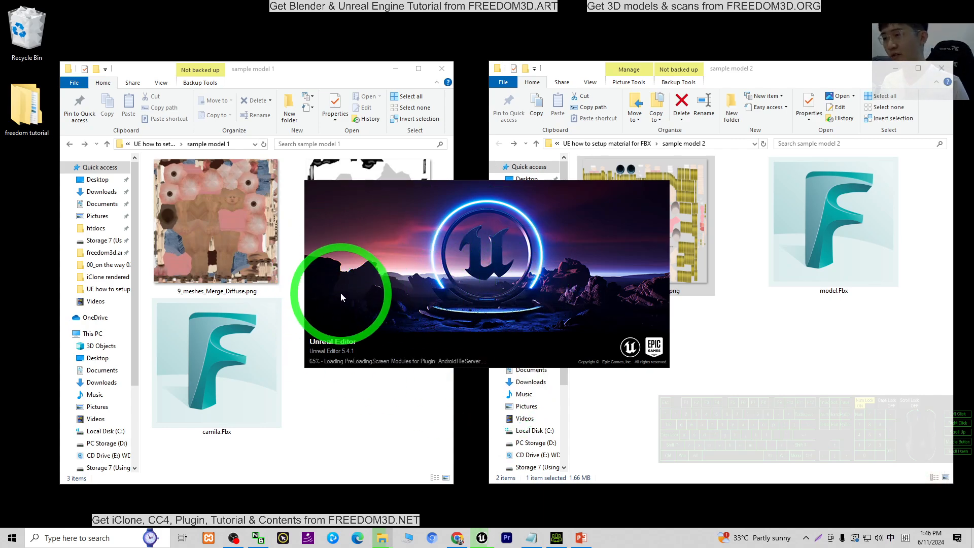
pyautogui.click(384, 442)
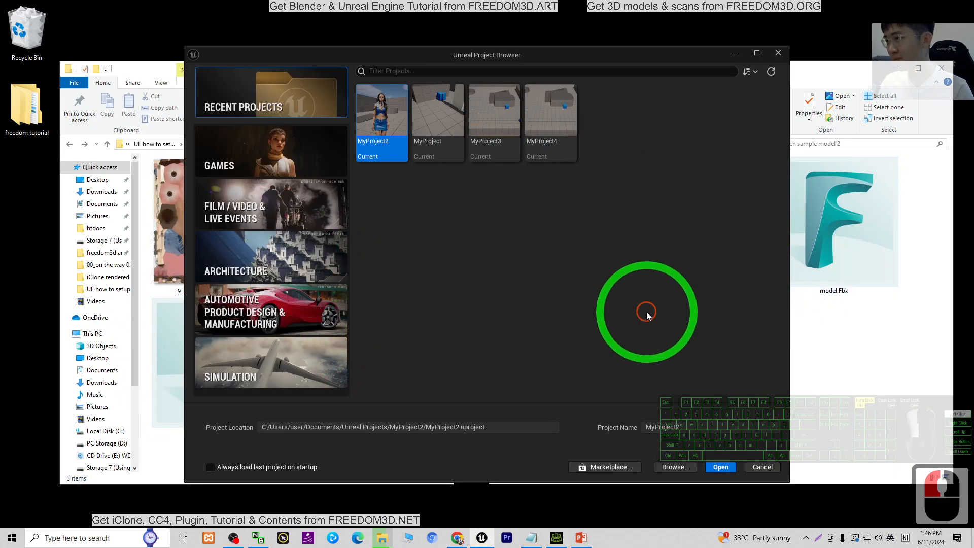
# Create a new Games project from the Third Person template.
pyautogui.doubleClick(259, 164)
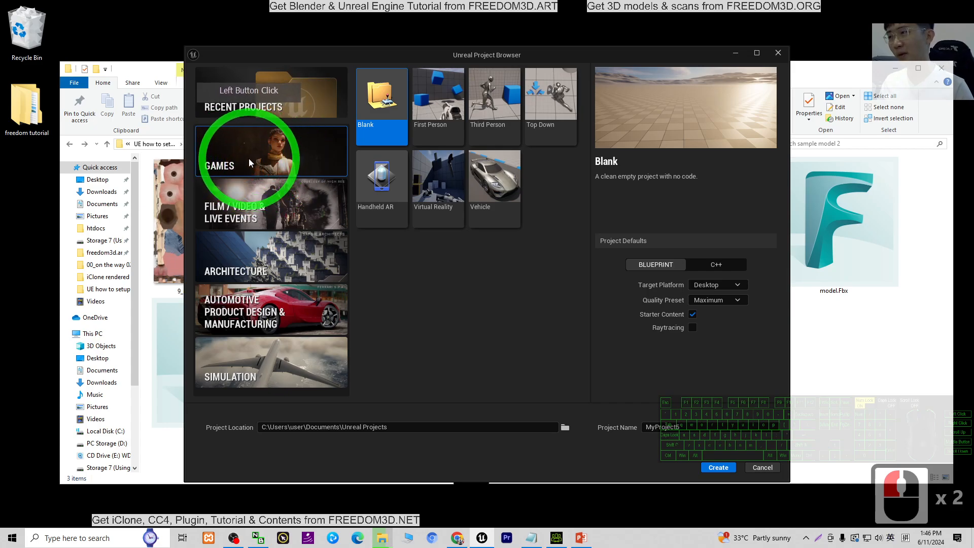
pyautogui.click(517, 98)
pyautogui.click(718, 467)
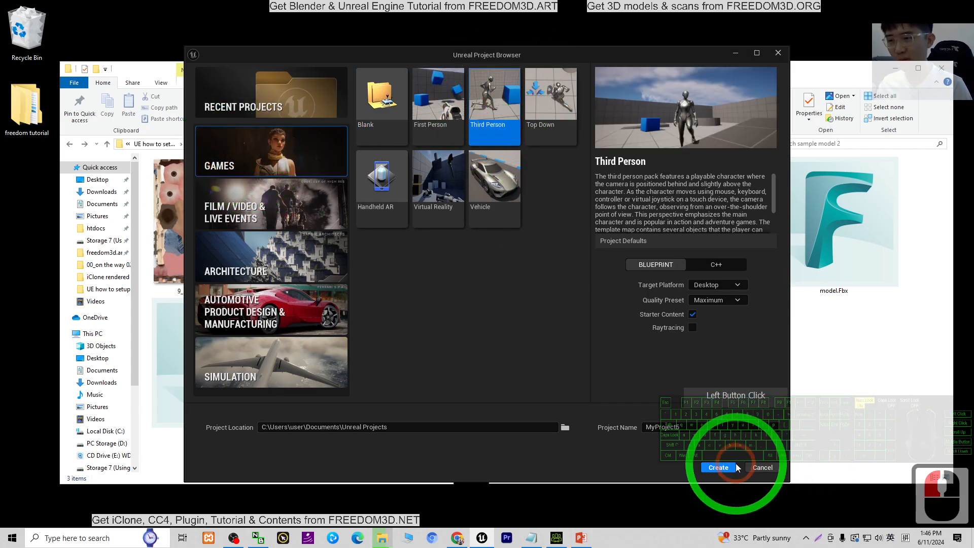
pyautogui.click(628, 426)
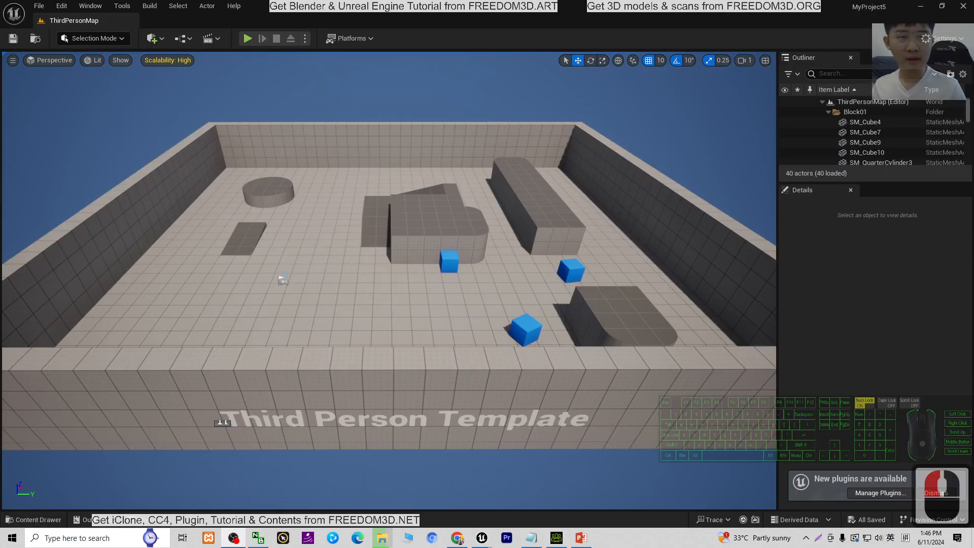
pyautogui.click(786, 327)
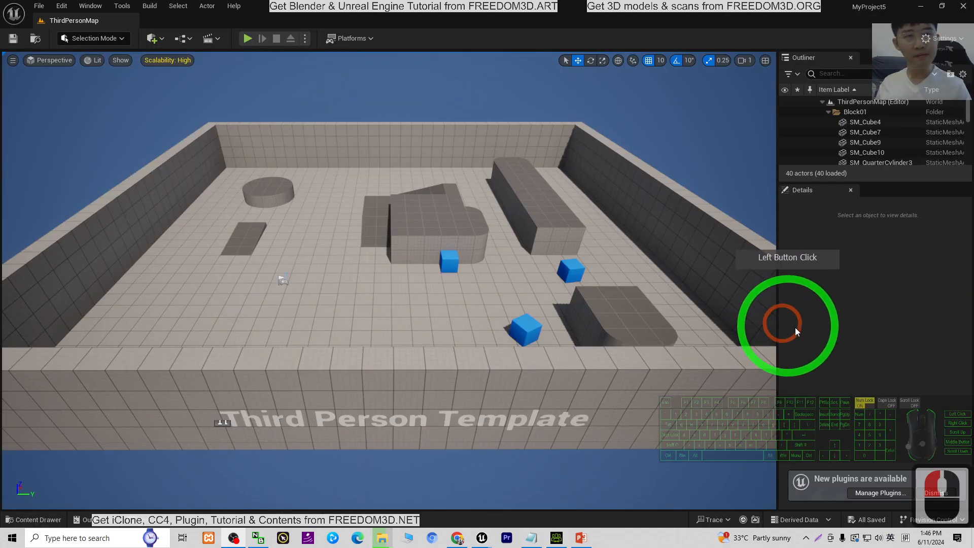
# Dock Content Browser 1 beneath the level viewport and show the project's root Content folder.
pyautogui.click(474, 329)
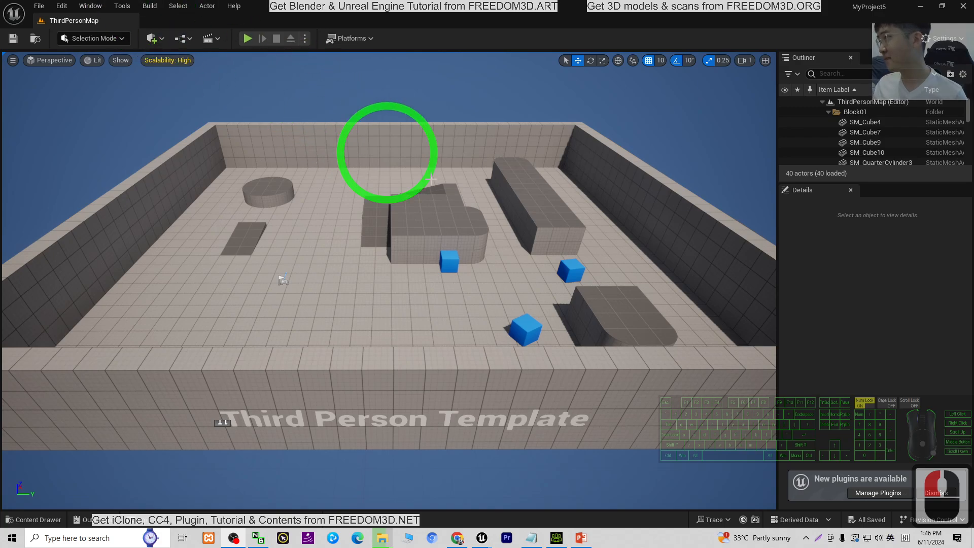
pyautogui.click(91, 10)
pyautogui.moveTo(116, 57)
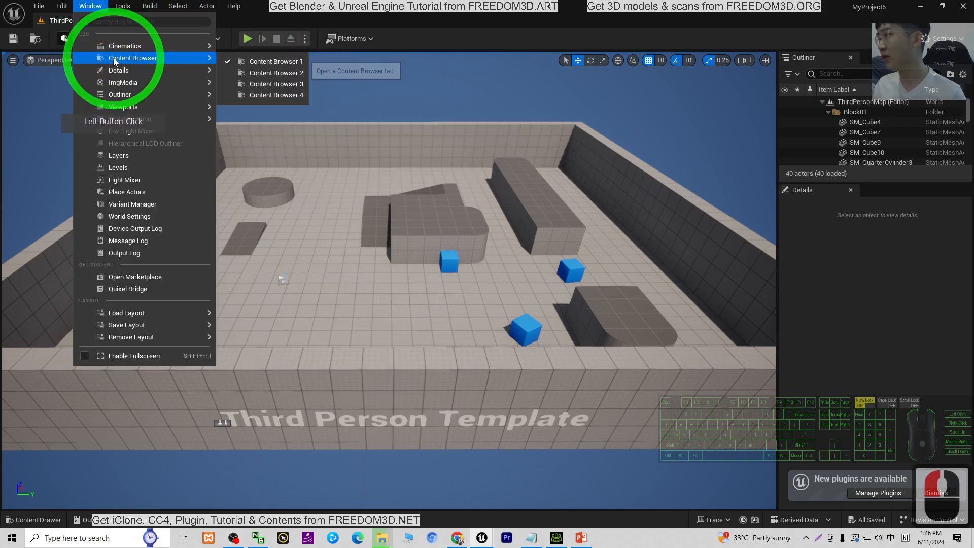
pyautogui.click(279, 61)
pyautogui.moveTo(304, 108); pyautogui.dragTo(120, 472)
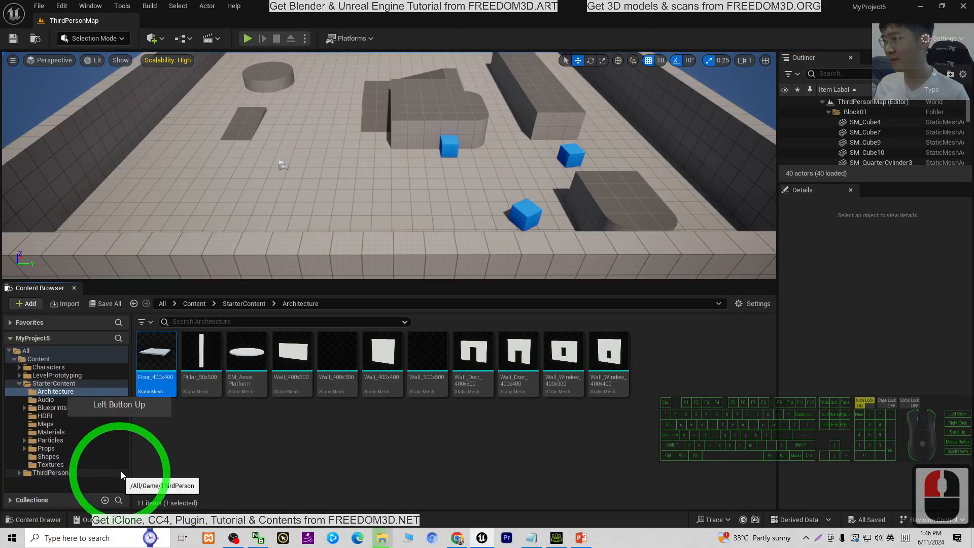
pyautogui.click(482, 453)
pyautogui.click(193, 304)
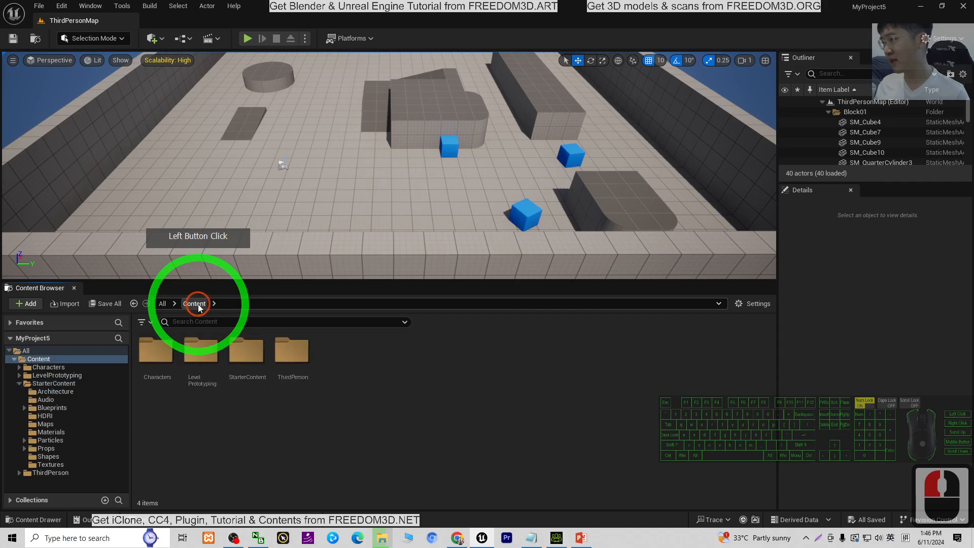
# Shrink the Unreal Editor window and arrange it so the sample model 1 folder window is accessible beside it.
pyautogui.click(299, 426)
pyautogui.click(437, 58)
pyautogui.moveTo(471, 6); pyautogui.dragTo(634, 74)
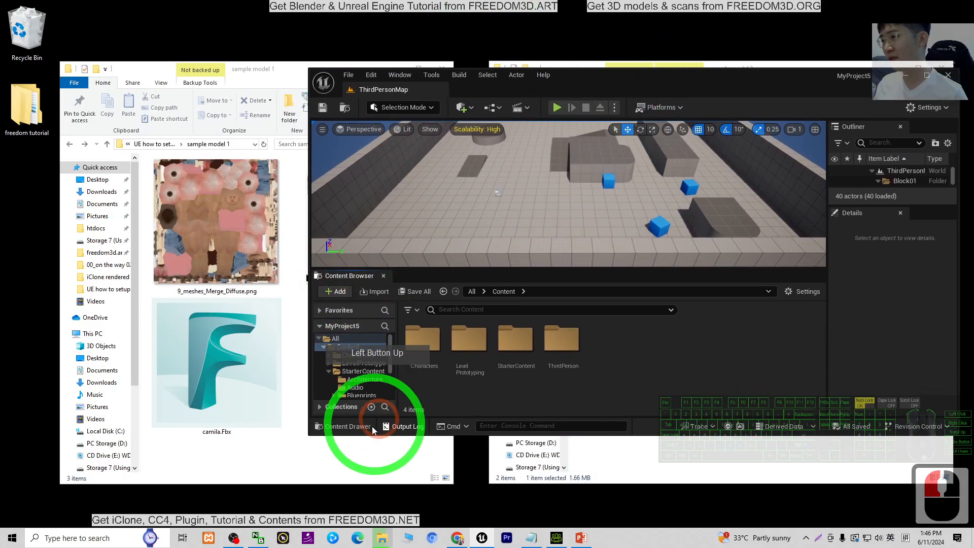
pyautogui.click(228, 444)
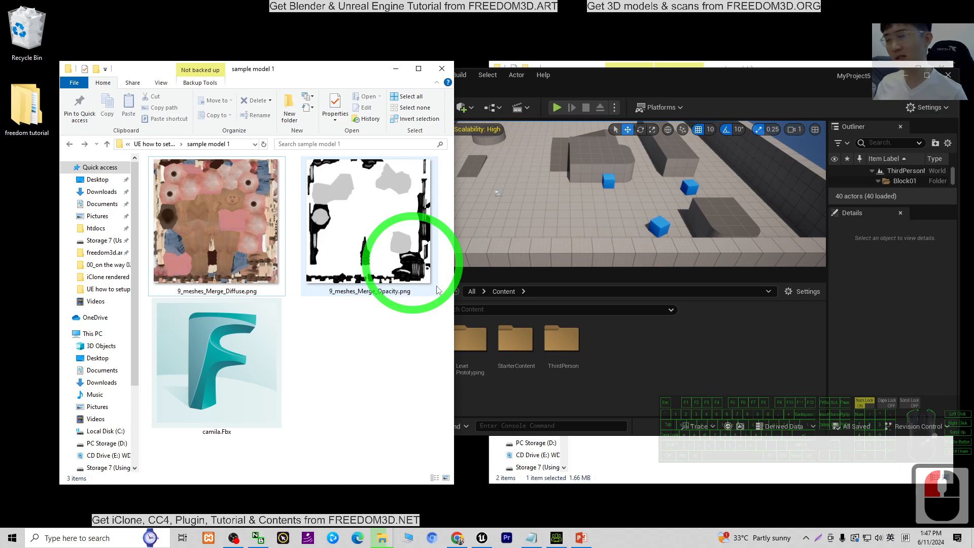
# Create a folder named model1 inside Content and open it.
pyautogui.click(619, 400)
pyautogui.rightClick(627, 385)
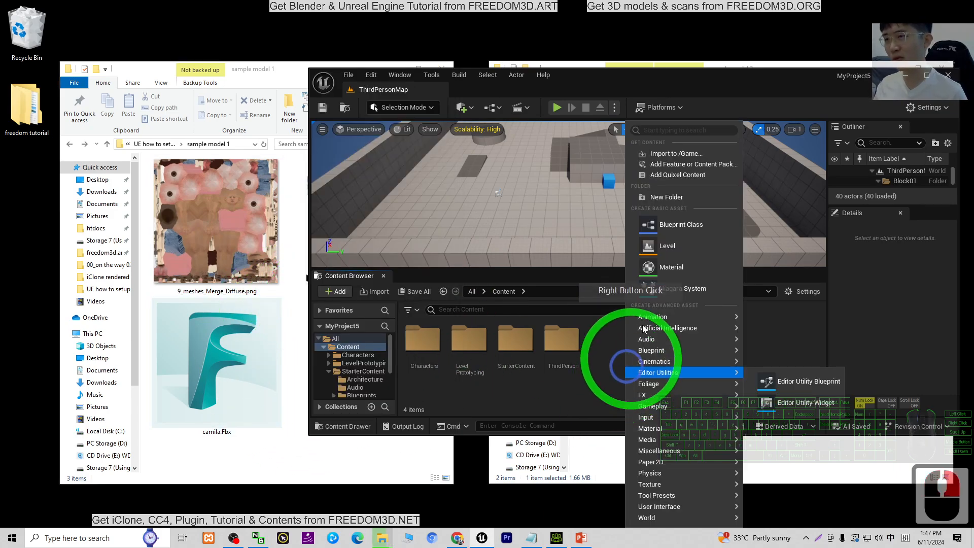
pyautogui.click(671, 198)
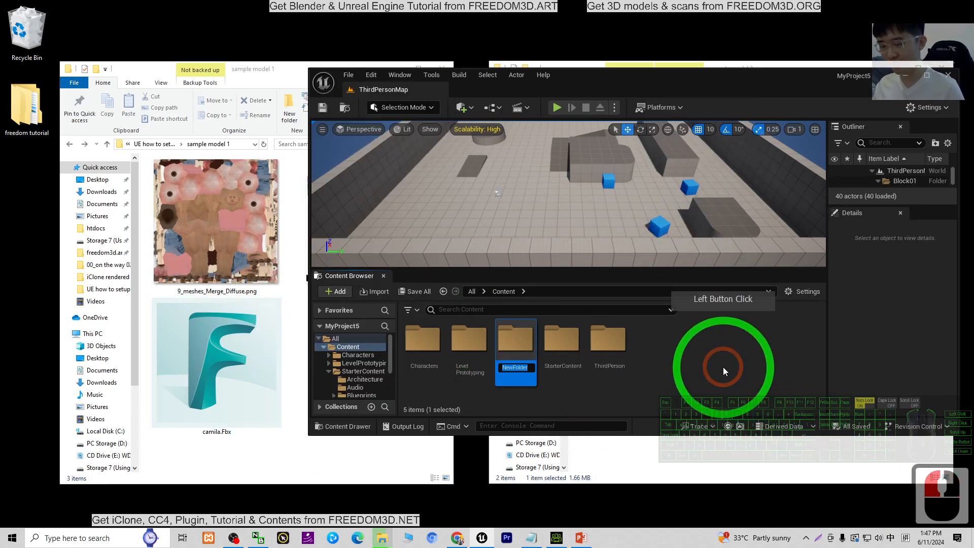
pyautogui.write('model')
pyautogui.press('shift')
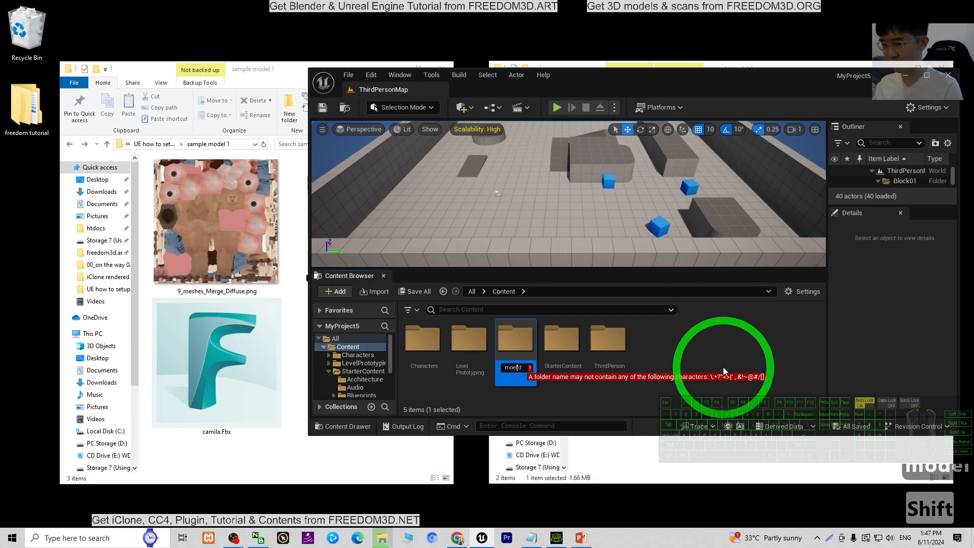
pyautogui.press('Delete')
pyautogui.hotkey('ctrl', 'a')
pyautogui.write('m')
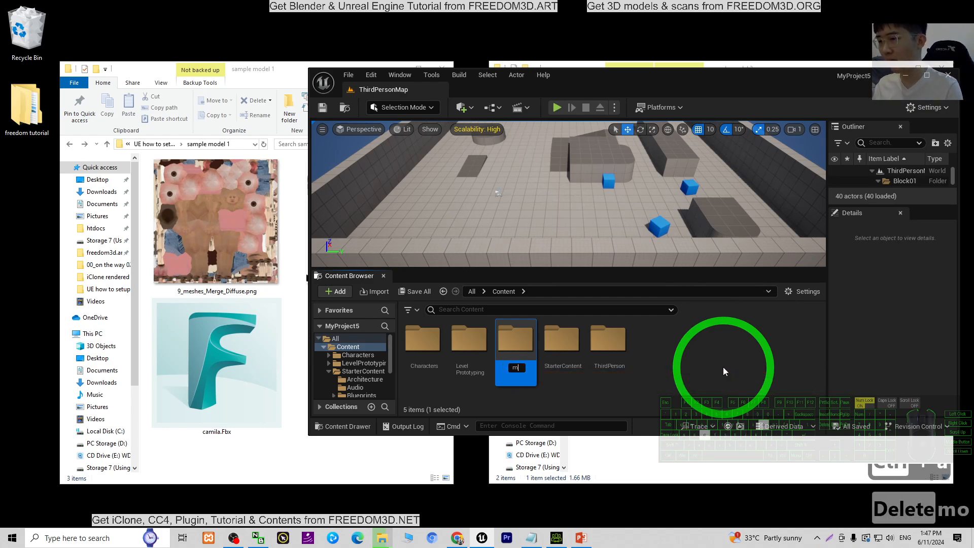
pyautogui.write('odel1')
pyautogui.press('Return')
pyautogui.press('Return')
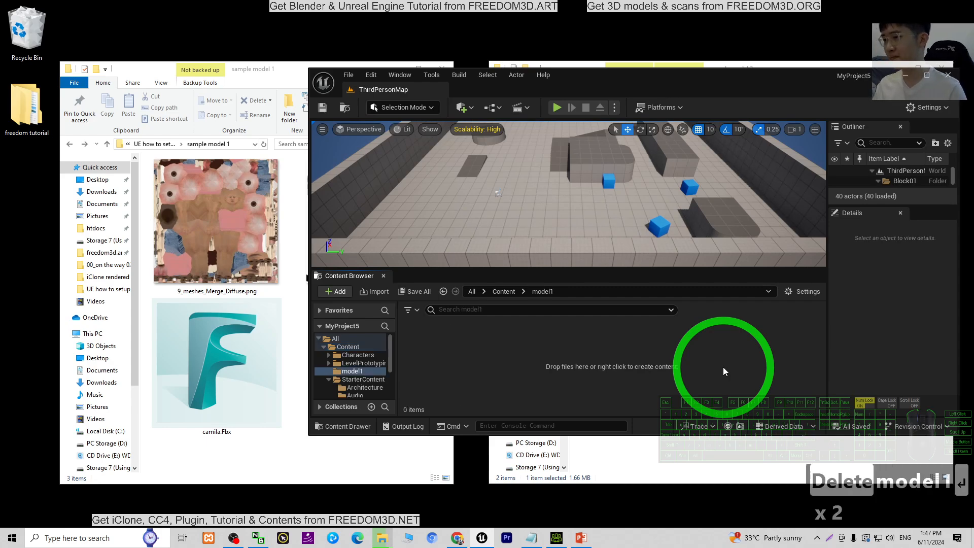
# Import camila.Fbx from the sample model 1 folder into model1 as a skeletal mesh with the default options, and dismiss the message log.
pyautogui.click(213, 385)
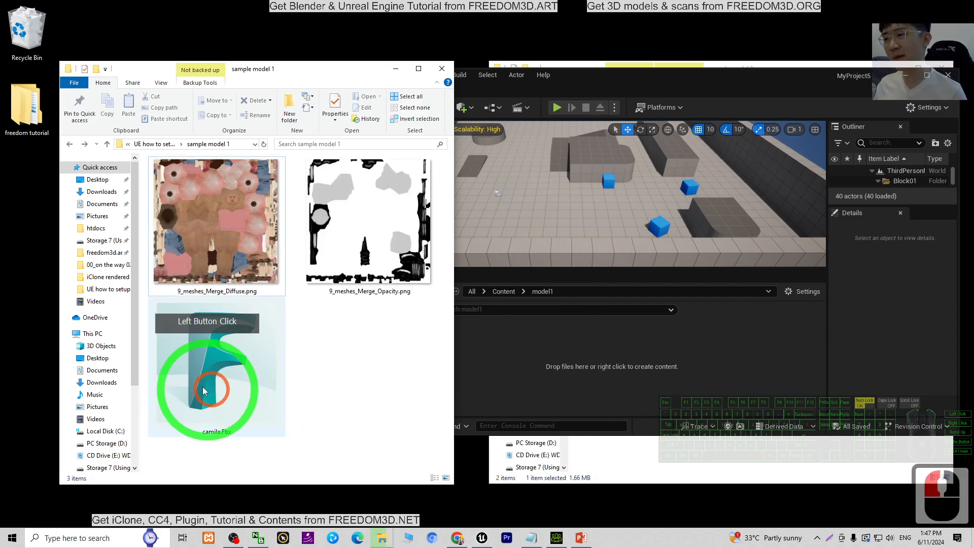
pyautogui.moveTo(225, 385); pyautogui.dragTo(522, 372)
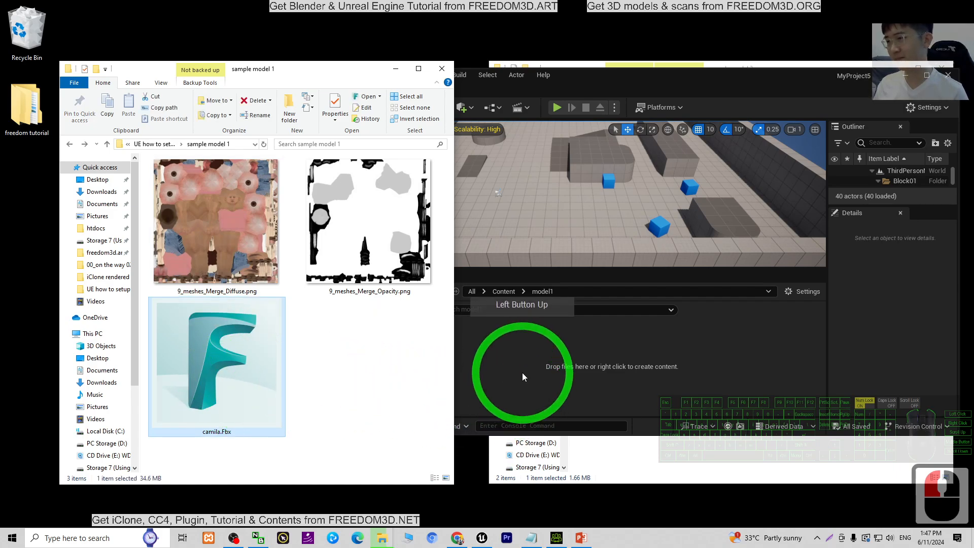
pyautogui.click(655, 80)
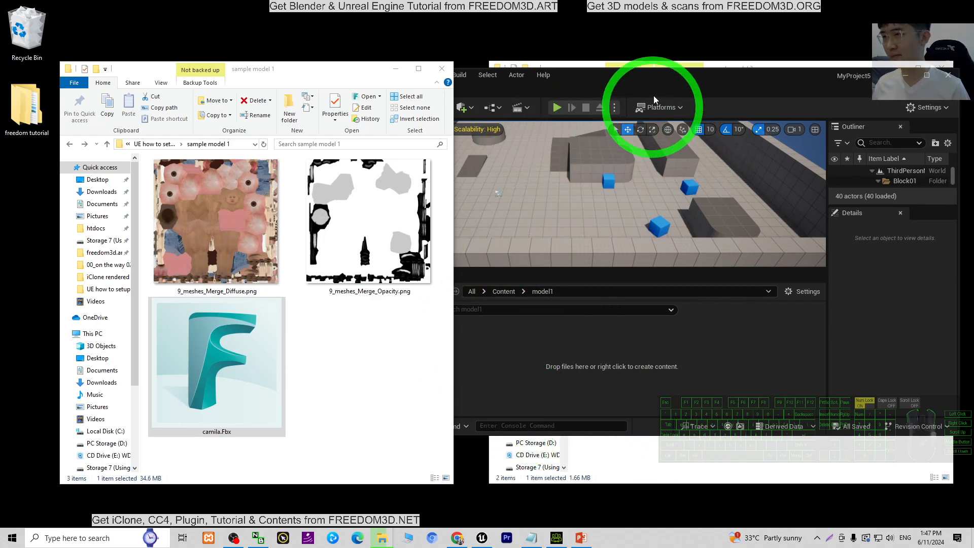
pyautogui.click(654, 79)
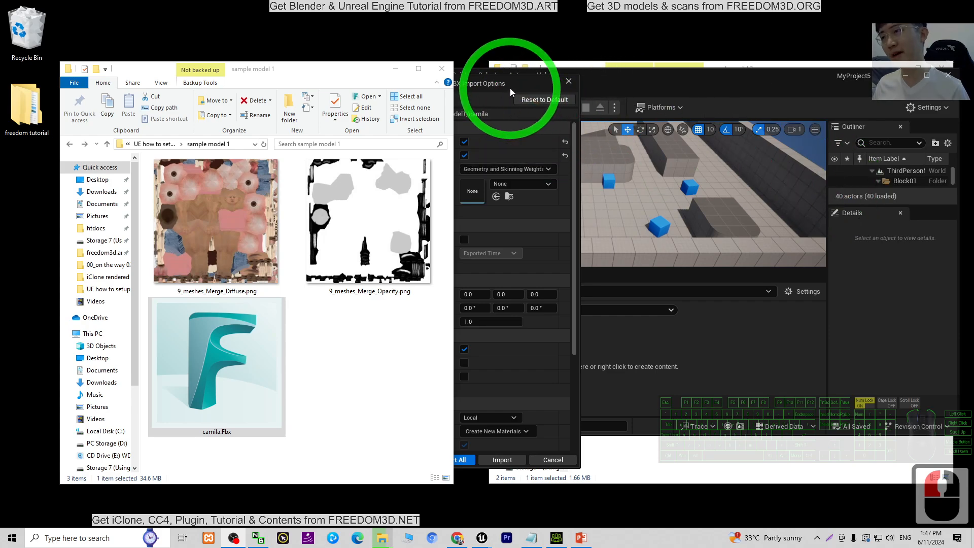
pyautogui.click(512, 86)
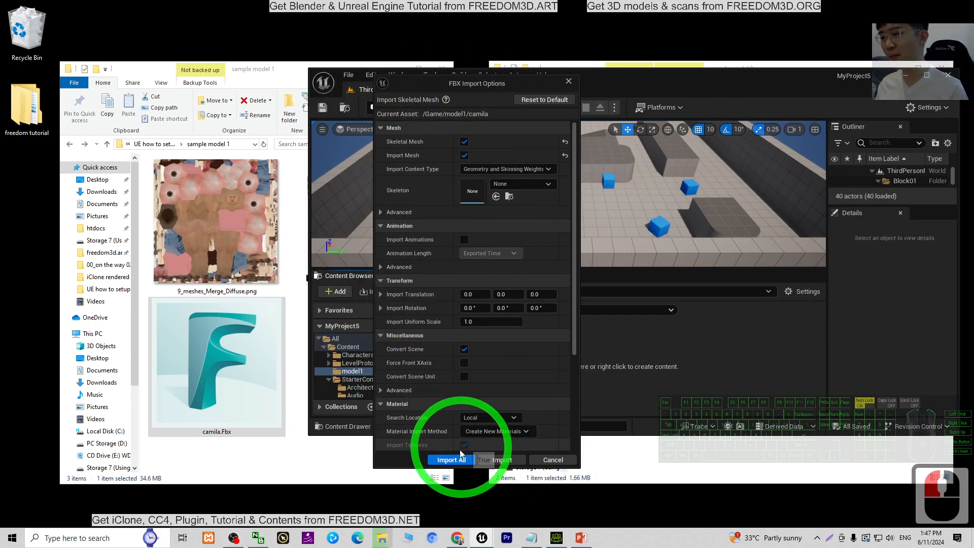
pyautogui.click(452, 460)
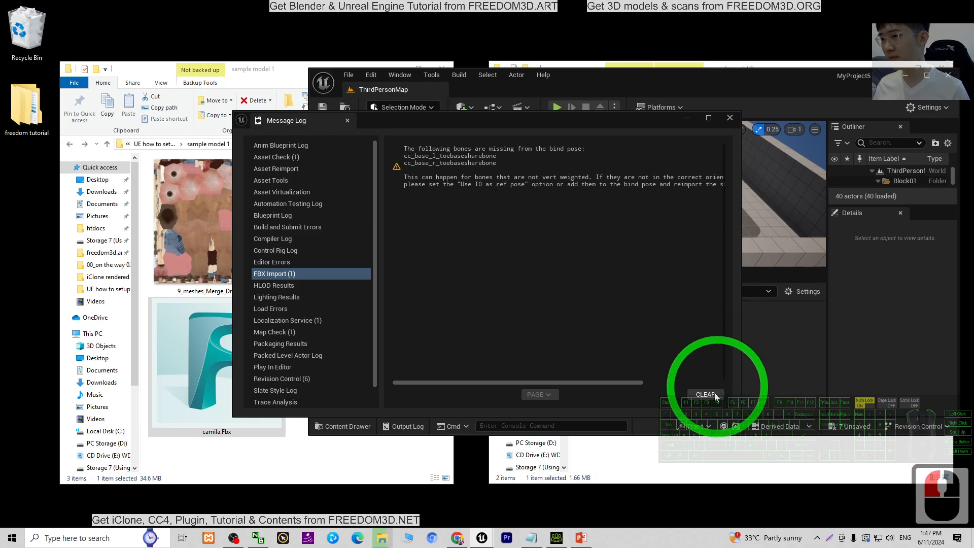
pyautogui.click(729, 117)
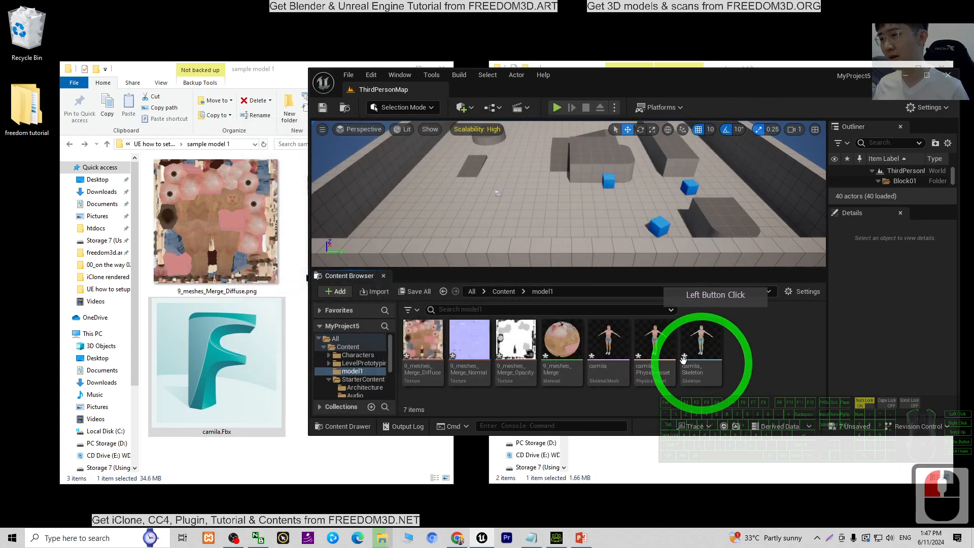
# Maximize the editor window and examine the imported diffuse, normal and opacity textures in the model1 folder.
pyautogui.click(926, 74)
pyautogui.click(211, 375)
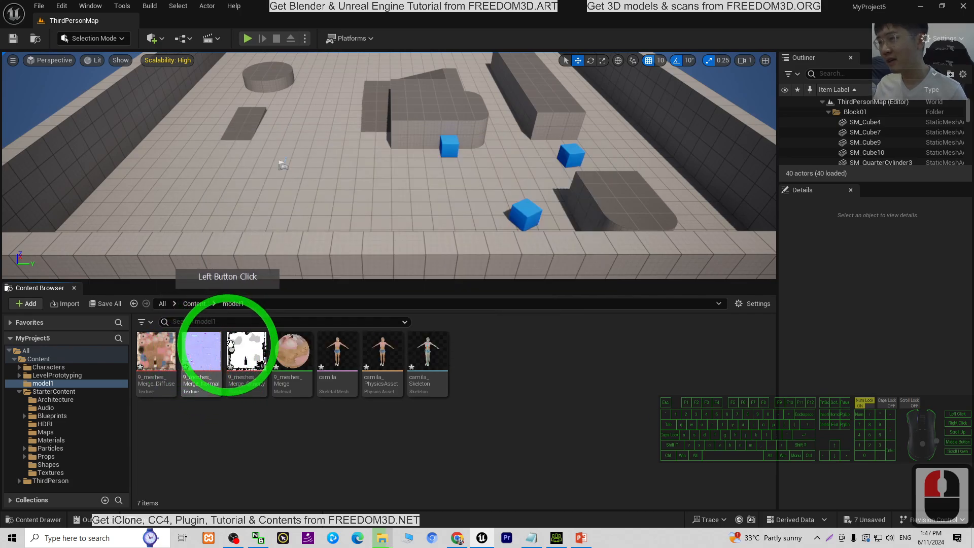
pyautogui.click(235, 425)
pyautogui.click(200, 355)
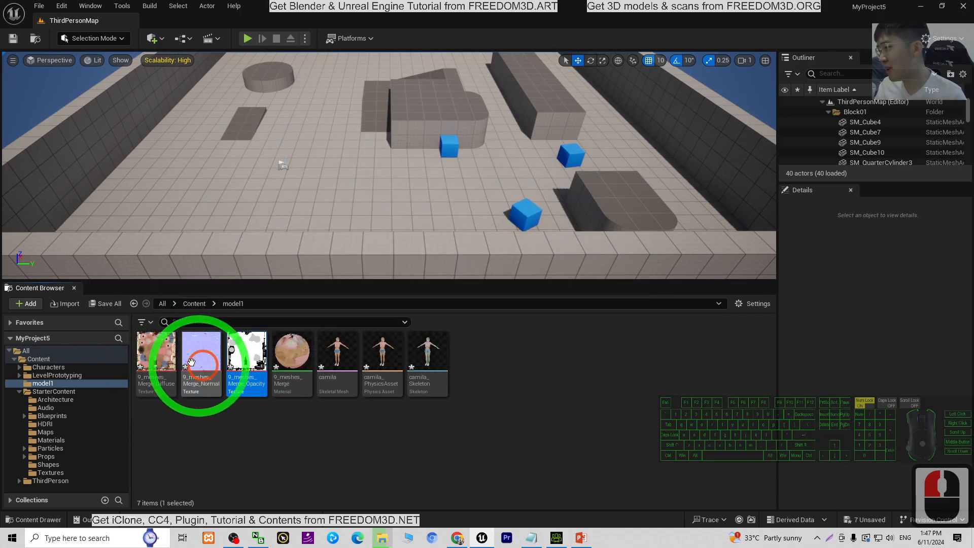
pyautogui.click(157, 356)
pyautogui.click(473, 472)
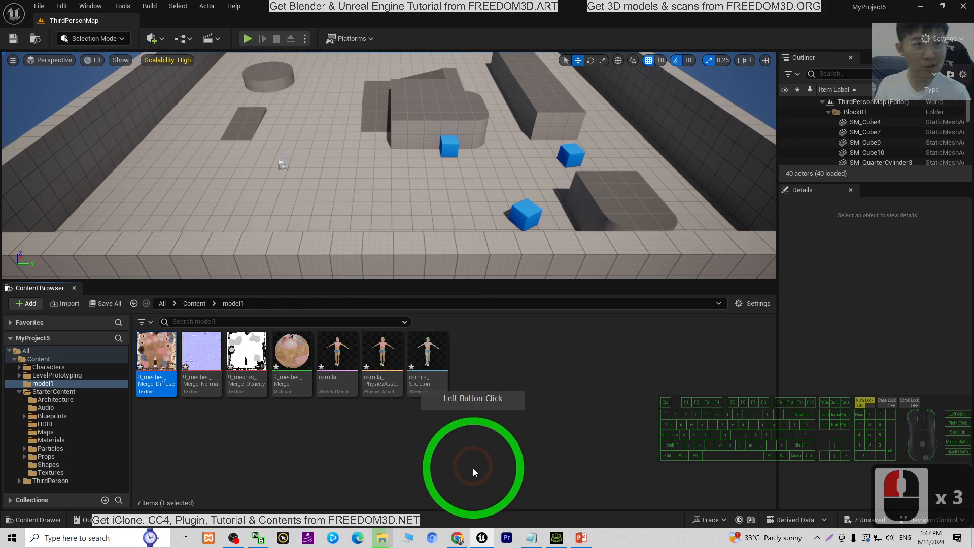
pyautogui.click(453, 464)
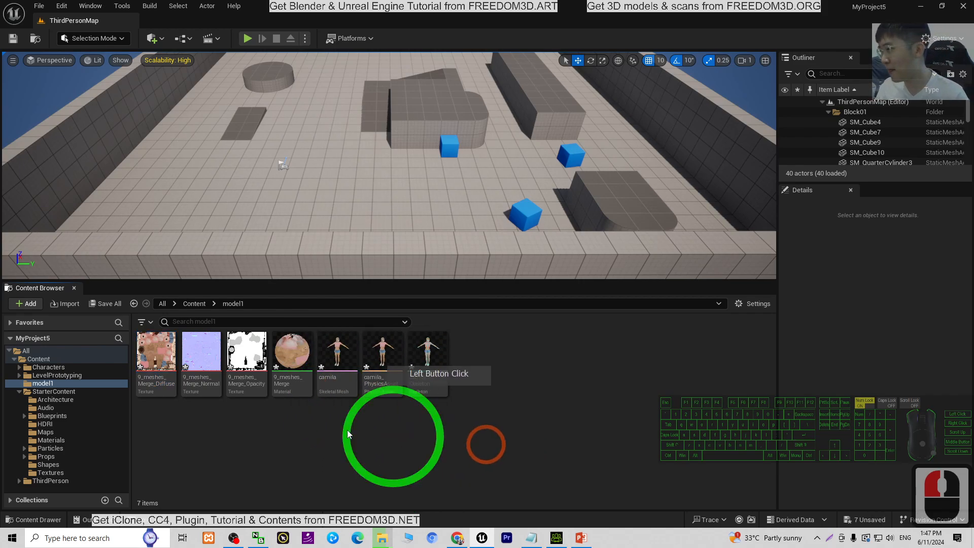
pyautogui.click(249, 384)
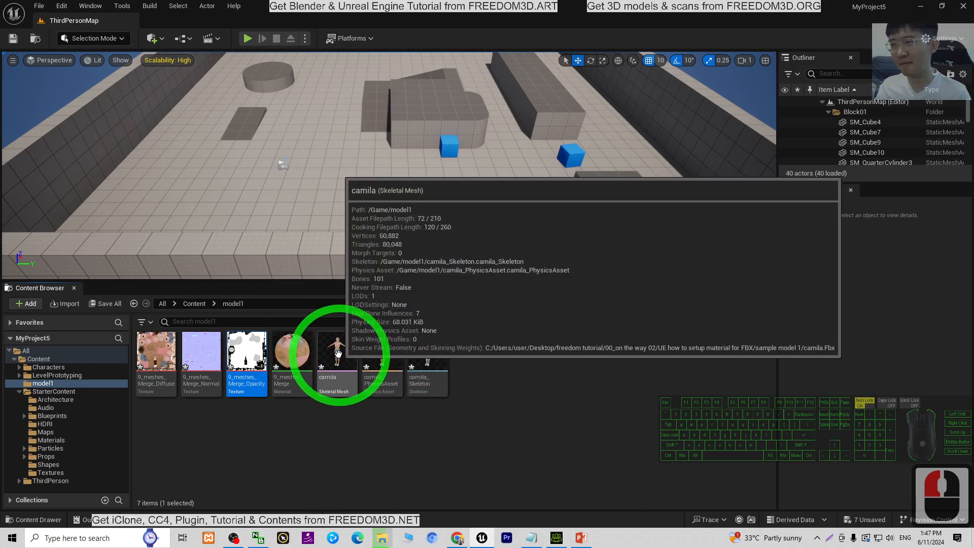
# Open the camila skeletal mesh in a maximized editor window to view the whole character.
pyautogui.doubleClick(338, 353)
pyautogui.click(782, 99)
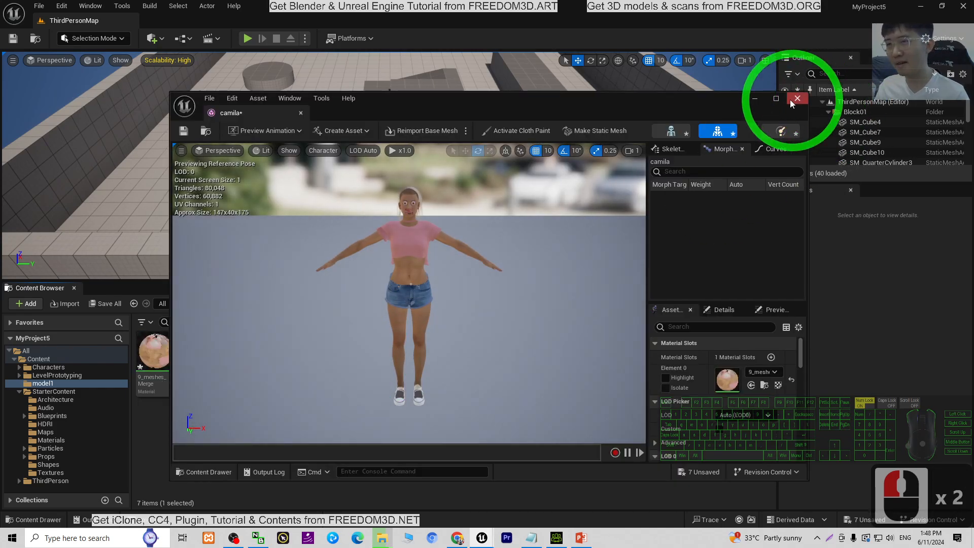
pyautogui.scroll(3, 428, 181)
pyautogui.scroll(-2, 463, 178)
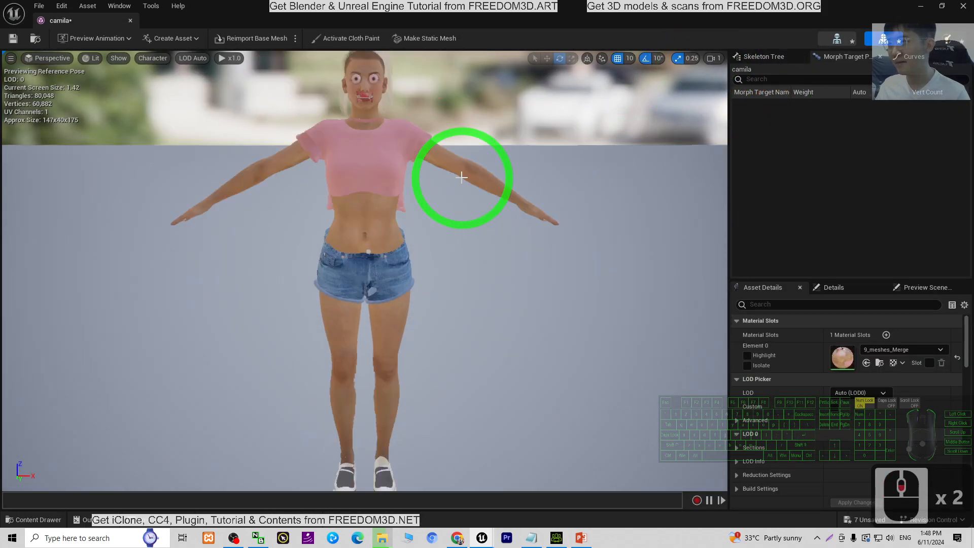
pyautogui.scroll(2, 462, 178)
pyautogui.scroll(-3, 594, 136)
# Lower the preview camera speed to 0.1 and examine the character's face and hair up close.
pyautogui.click(712, 58)
pyautogui.click(616, 82)
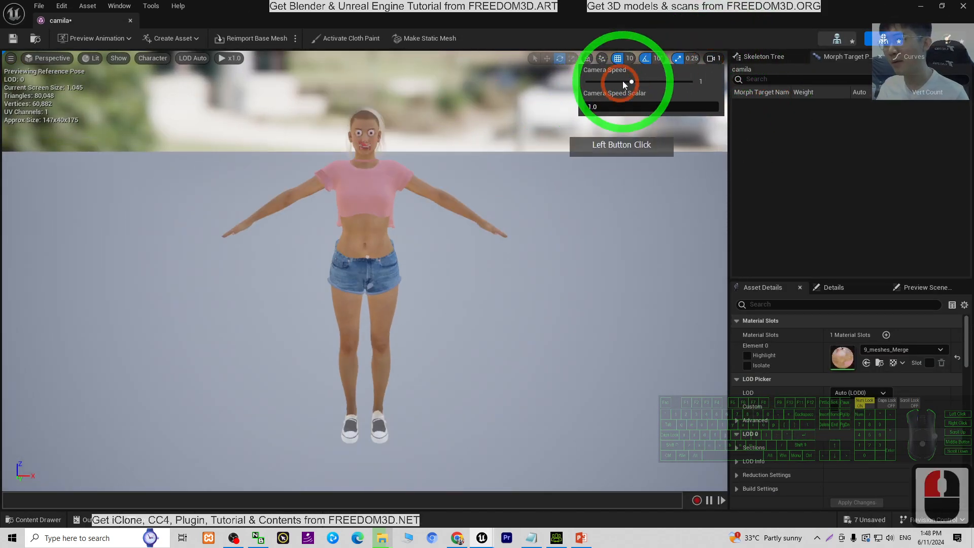
pyautogui.moveTo(616, 81); pyautogui.dragTo(603, 81)
pyautogui.press('w')
pyautogui.moveTo(502, 266); pyautogui.dragTo(288, 256, button='right')
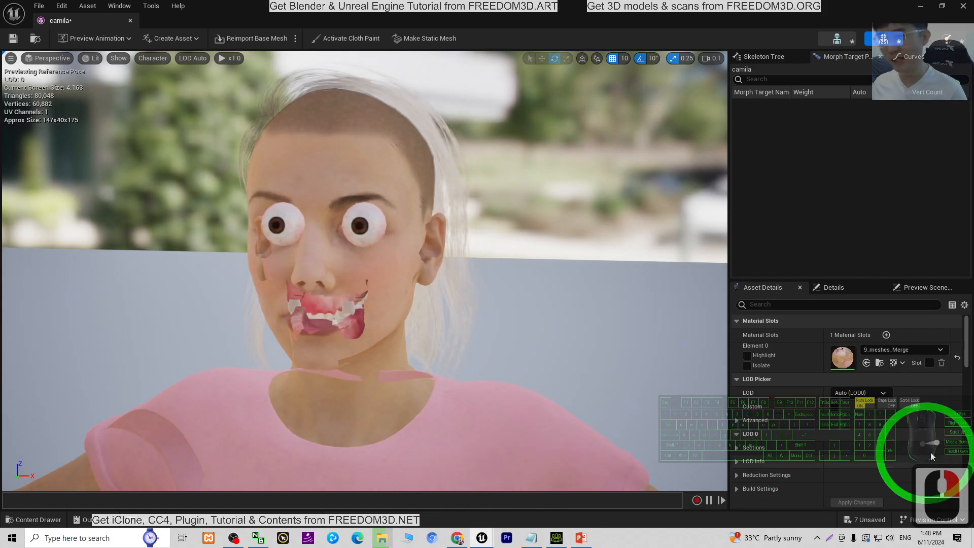
# Open the mesh's 9_meshes_Merge material and spread out its output node and three overlapping texture samples in the graph.
pyautogui.doubleClick(842, 358)
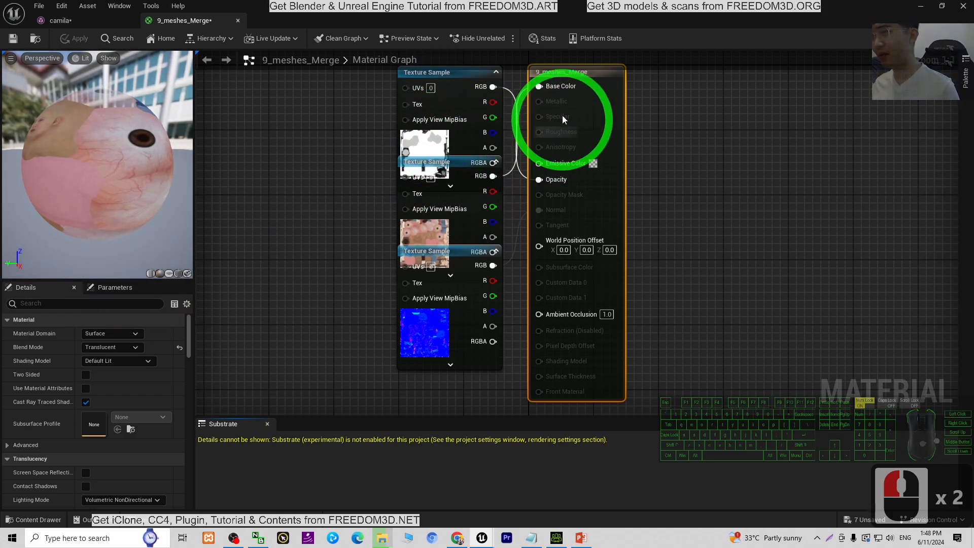
pyautogui.moveTo(577, 77); pyautogui.dragTo(683, 100)
pyautogui.moveTo(454, 254); pyautogui.dragTo(440, 312)
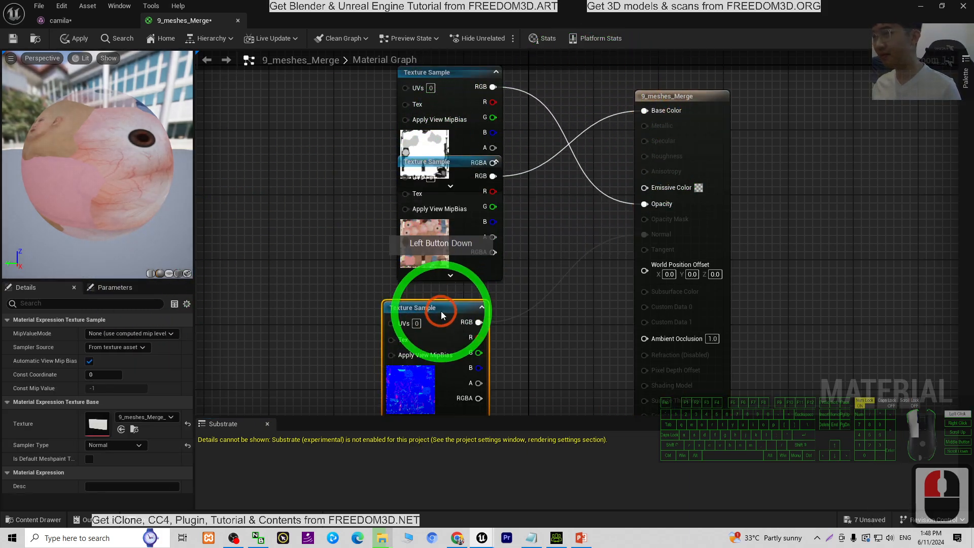
pyautogui.moveTo(458, 165); pyautogui.dragTo(337, 190)
pyautogui.moveTo(446, 169); pyautogui.dragTo(317, 251)
pyautogui.scroll(-2, 858, 268)
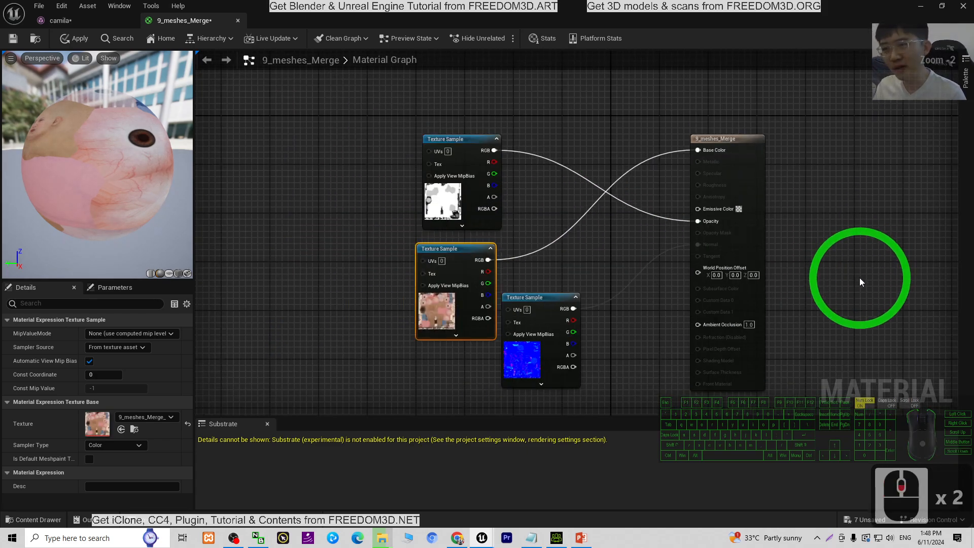
# Set the 9_meshes_Merge material's blend mode to Masked and make it two-sided.
pyautogui.click(300, 286)
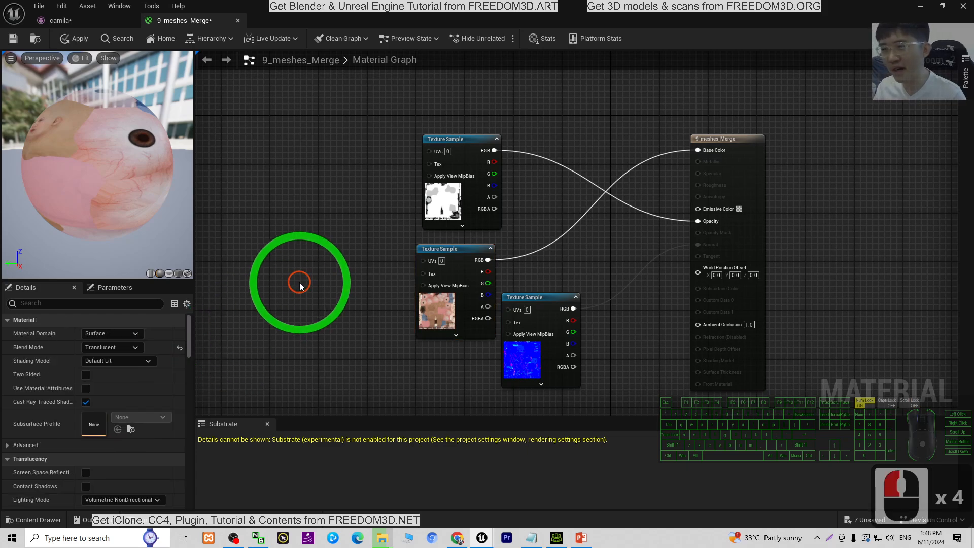
pyautogui.doubleClick(300, 282)
pyautogui.doubleClick(250, 297)
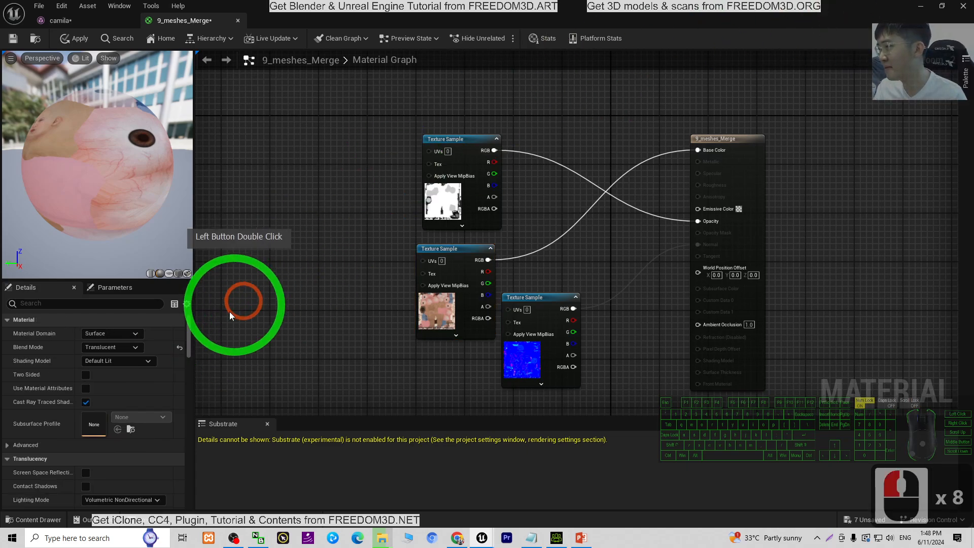
pyautogui.click(111, 347)
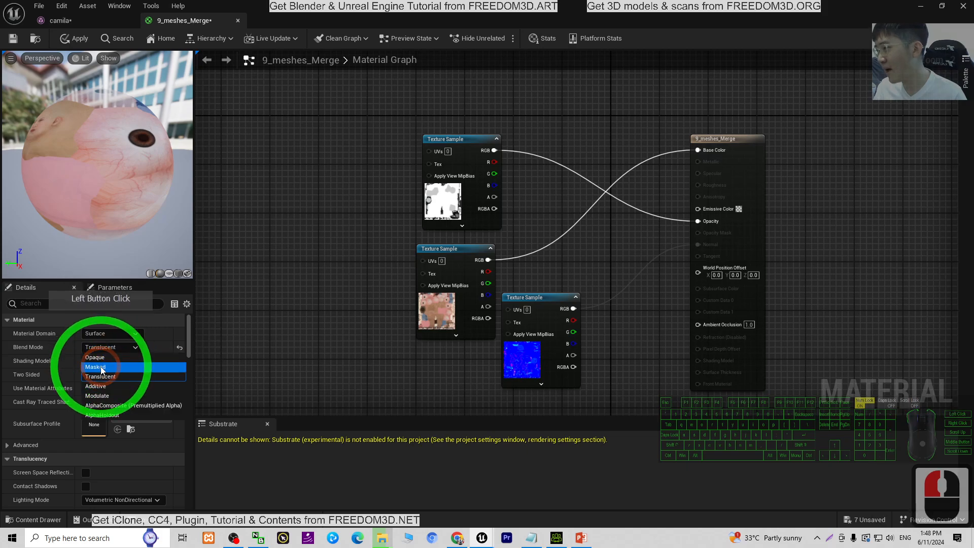
pyautogui.click(101, 366)
pyautogui.click(354, 242)
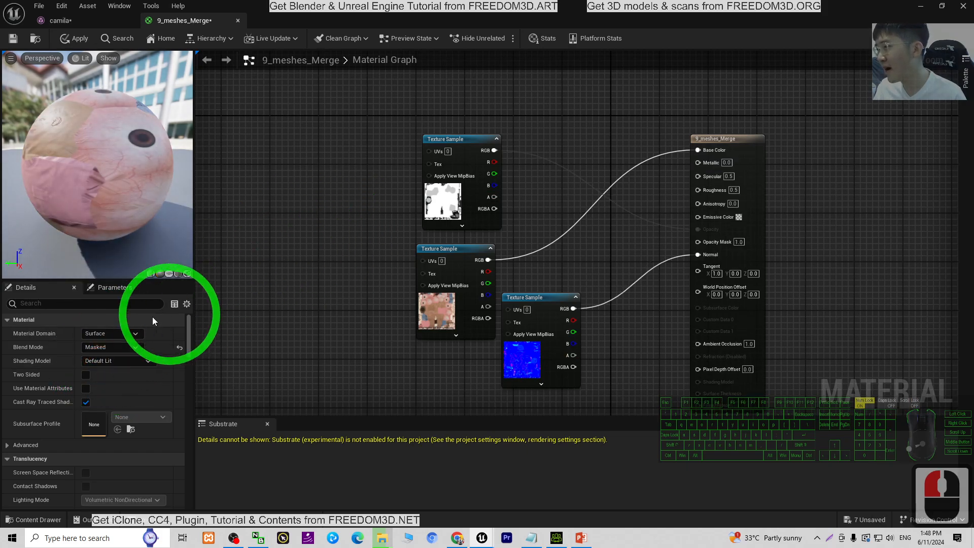
pyautogui.click(84, 375)
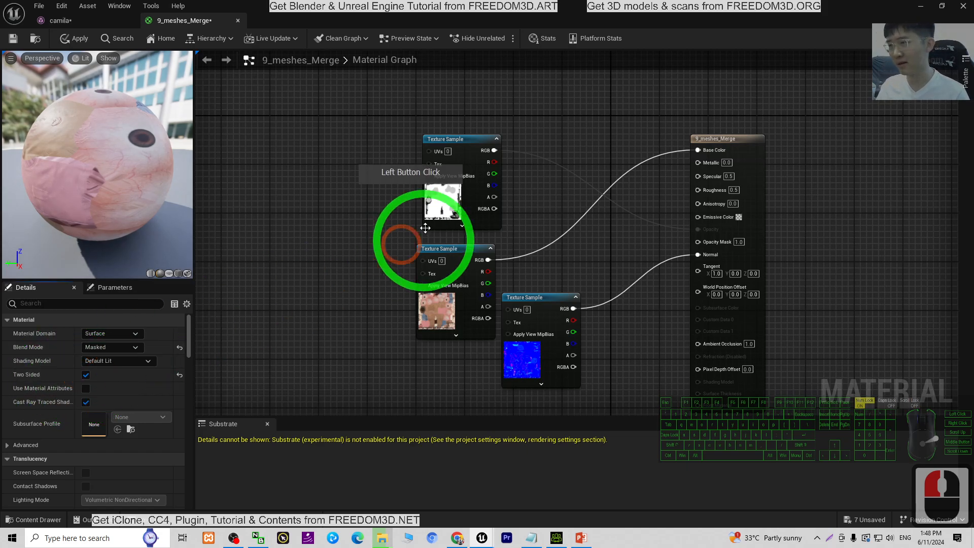
# Connect the opacity texture sample's RGB output to the Opacity Mask input of the 9_meshes_Merge material and save the material.
pyautogui.scroll(3, 449, 180)
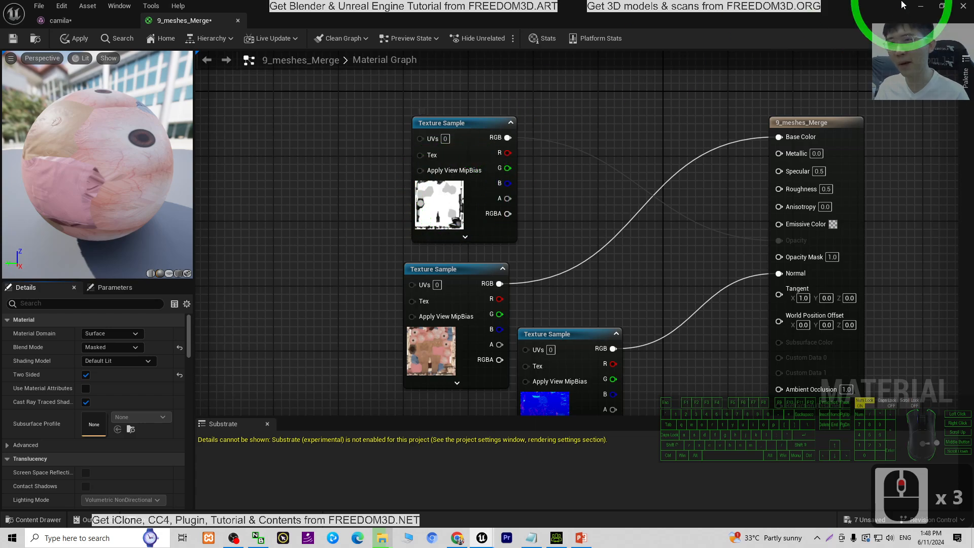
pyautogui.click(919, 5)
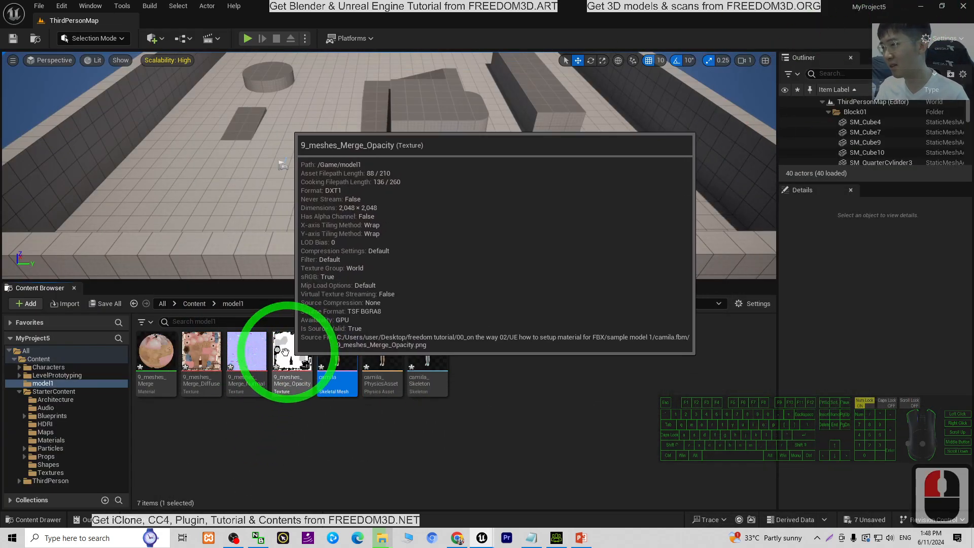
pyautogui.moveTo(482, 538)
pyautogui.click(522, 489)
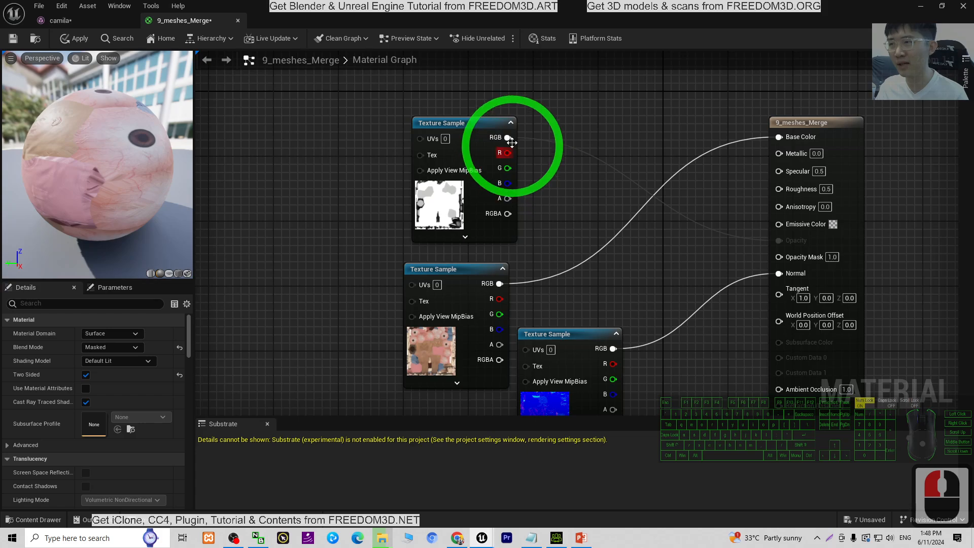
pyautogui.moveTo(511, 144); pyautogui.dragTo(828, 262)
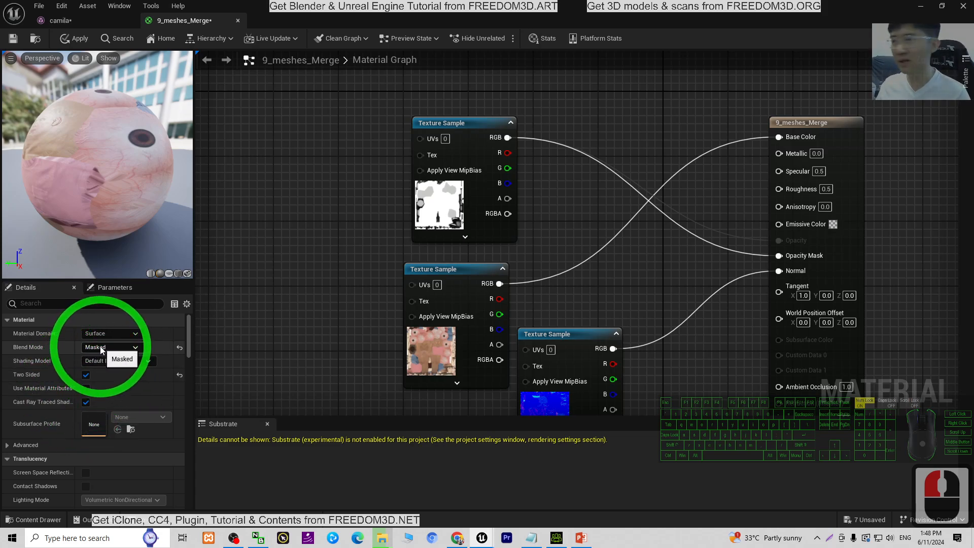
pyautogui.click(250, 337)
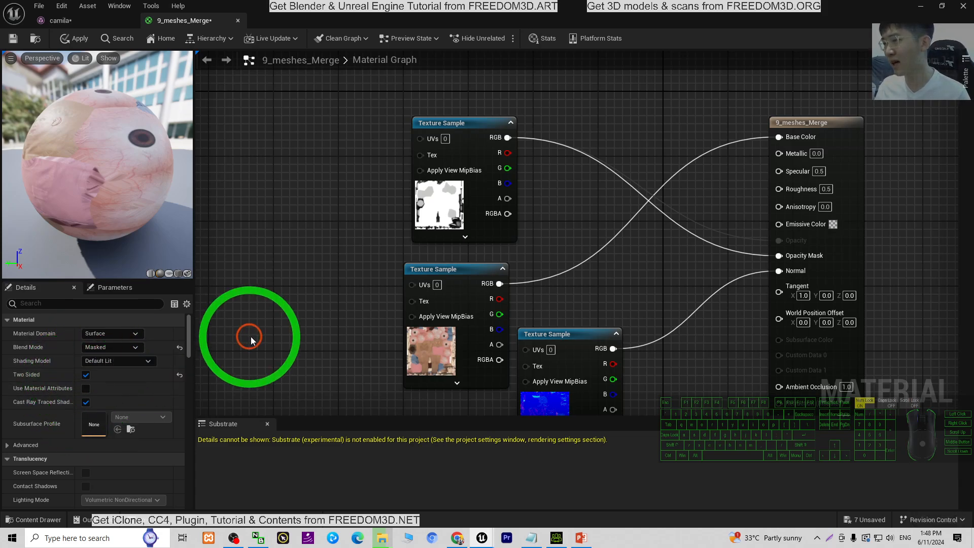
pyautogui.doubleClick(251, 339)
pyautogui.click(13, 41)
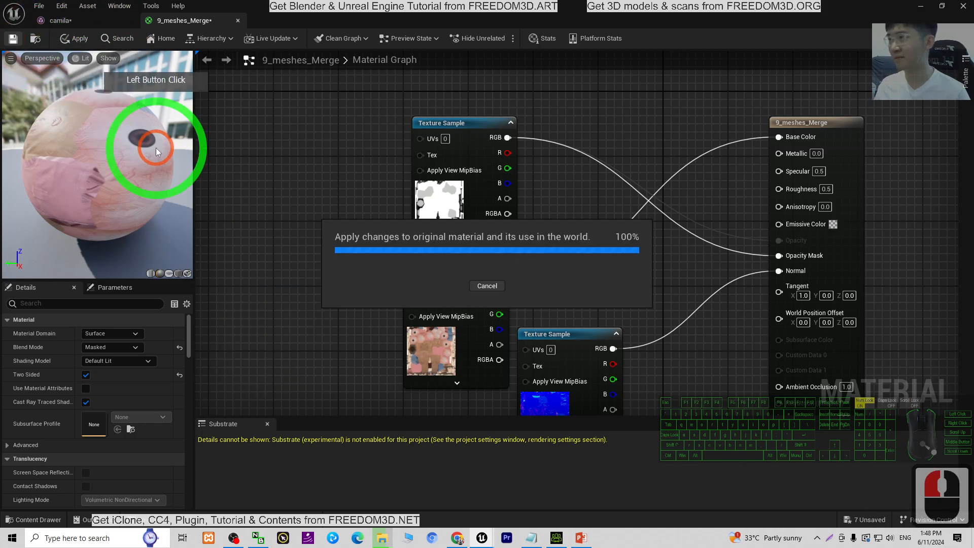
# Review the hair on the camila mesh against the material's Opacity Mask and Two Sided settings, and close the editor window.
pyautogui.click(70, 23)
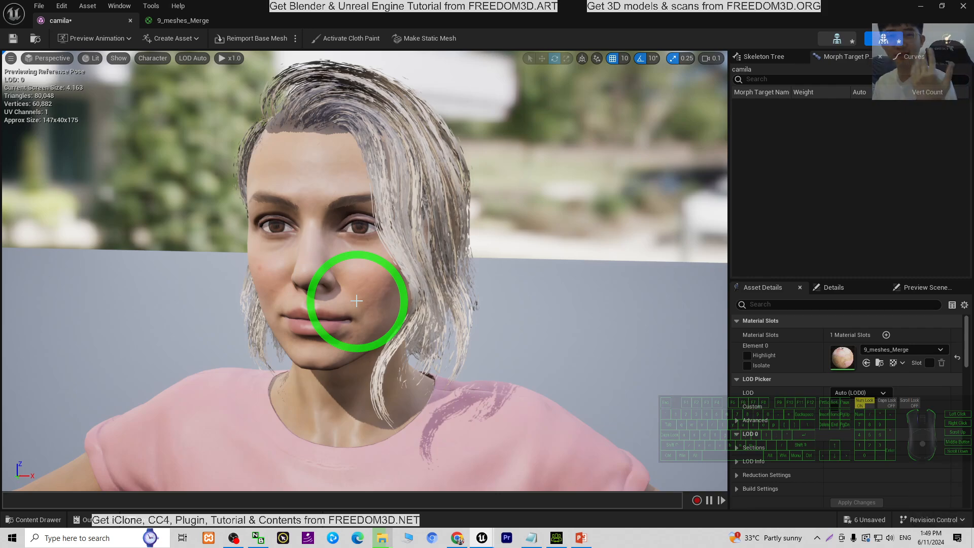
pyautogui.doubleClick(842, 357)
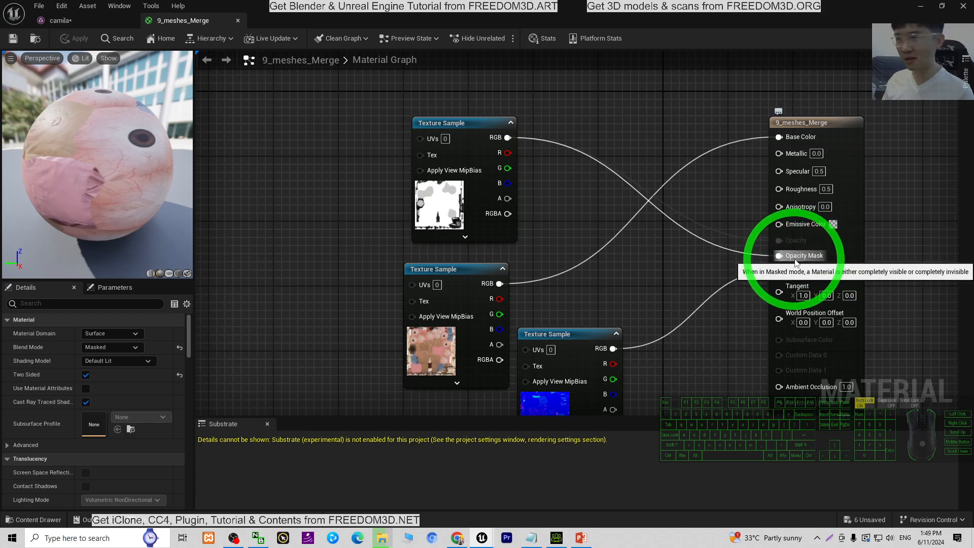
pyautogui.click(349, 166)
pyautogui.click(302, 298)
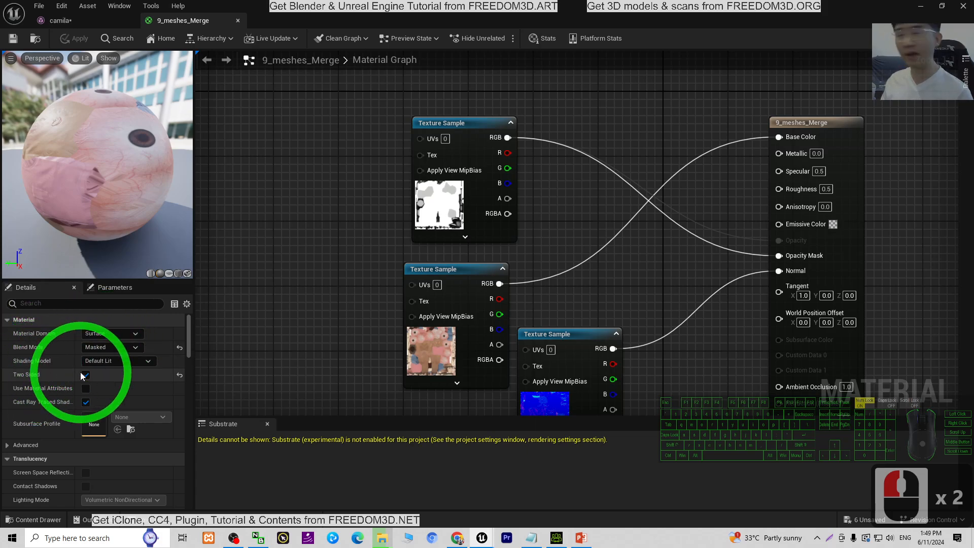
pyautogui.click(57, 21)
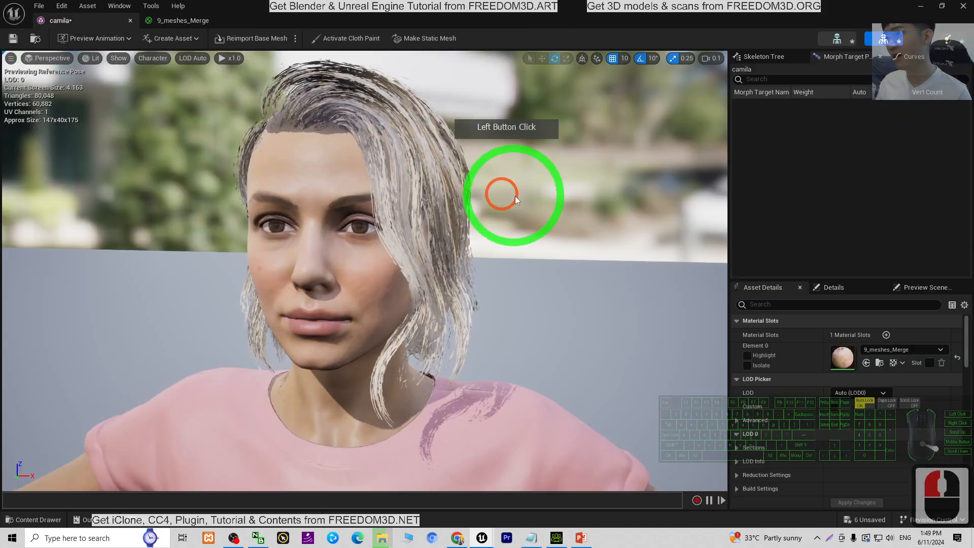
pyautogui.scroll(-4, 546, 279)
pyautogui.scroll(-3, 454, 337)
pyautogui.scroll(5, 371, 267)
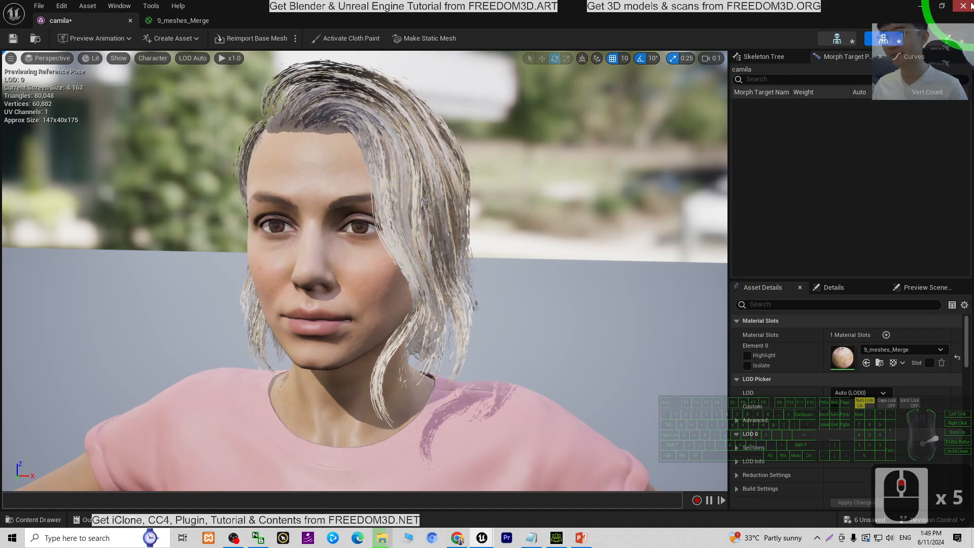
pyautogui.click(963, 6)
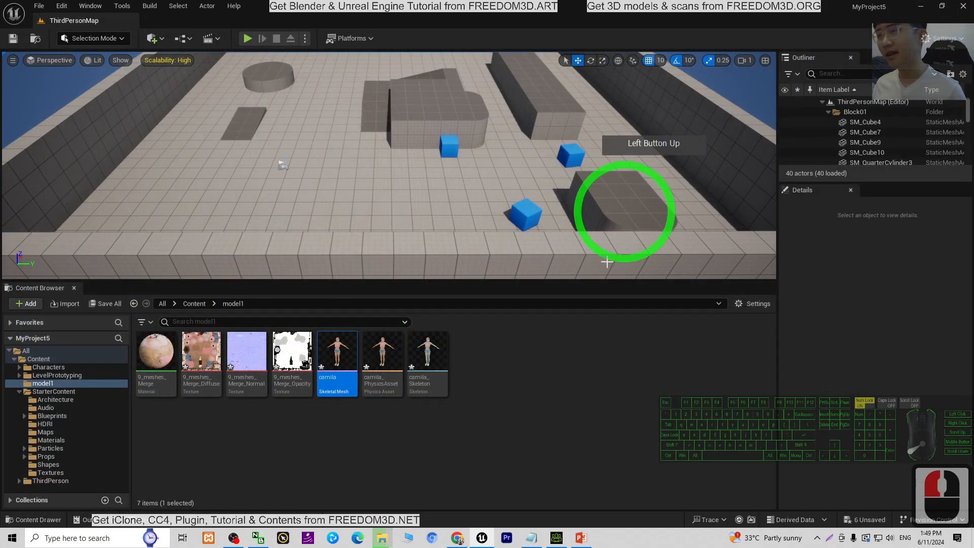
# Open Body_Merge_Diffuse.png from the sample model 2 folder in paint.net to examine its transparency, and close it.
pyautogui.click(192, 307)
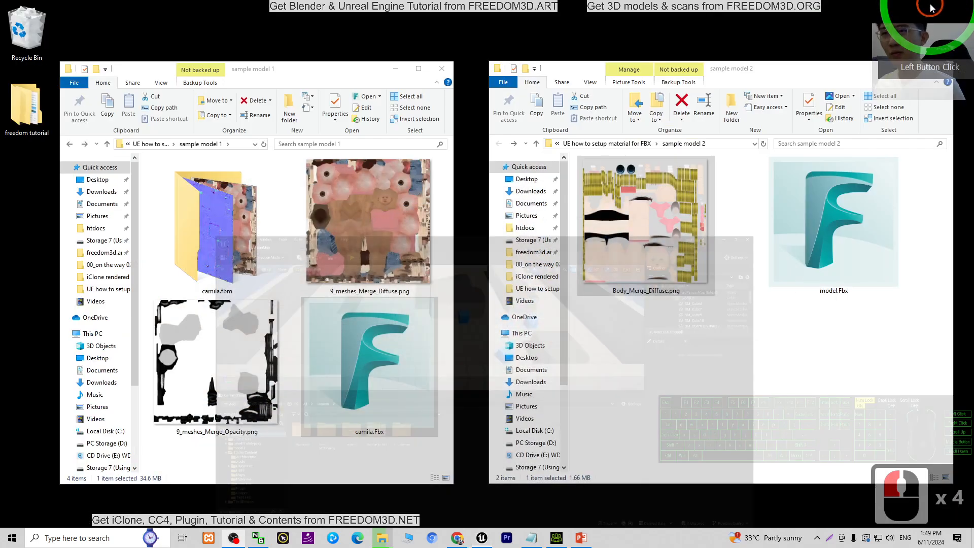
pyautogui.click(760, 325)
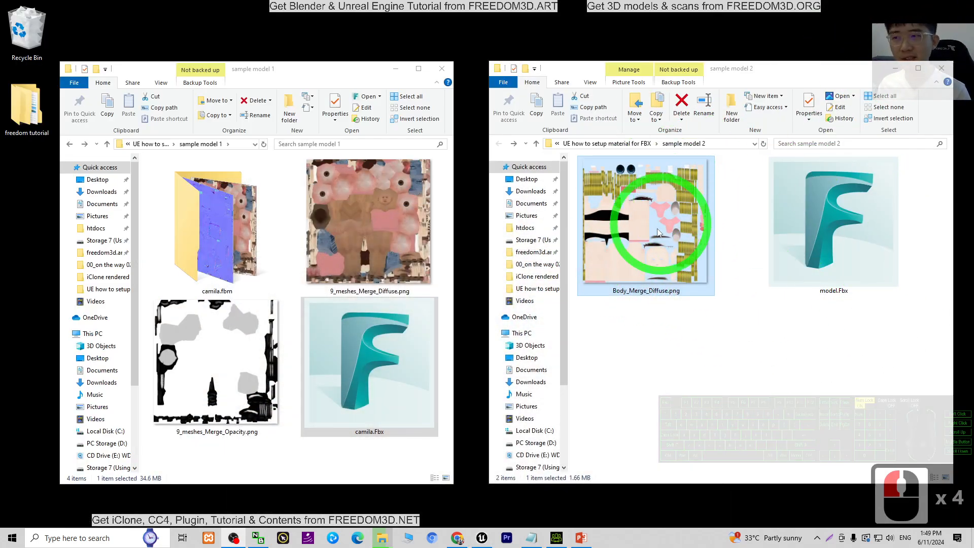
pyautogui.rightClick(636, 251)
pyautogui.click(673, 372)
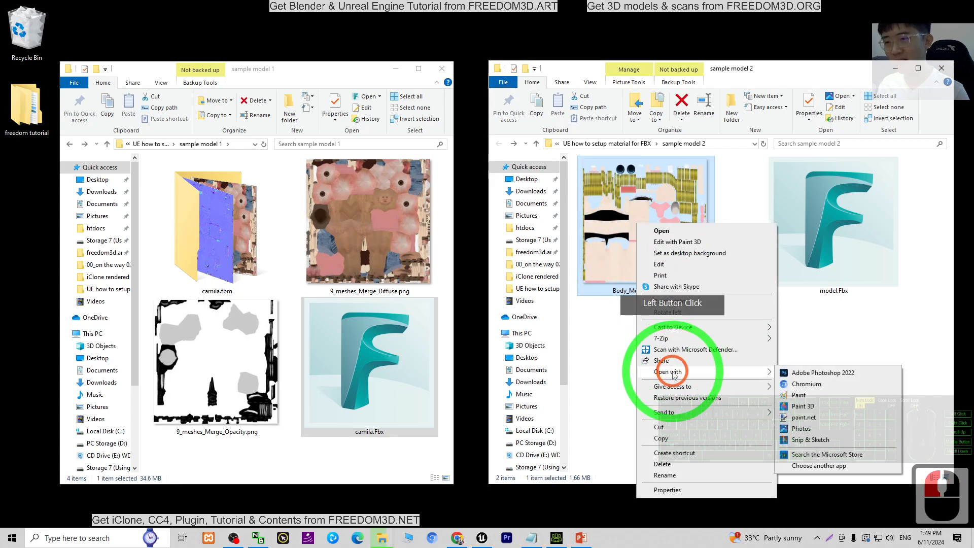
pyautogui.click(806, 418)
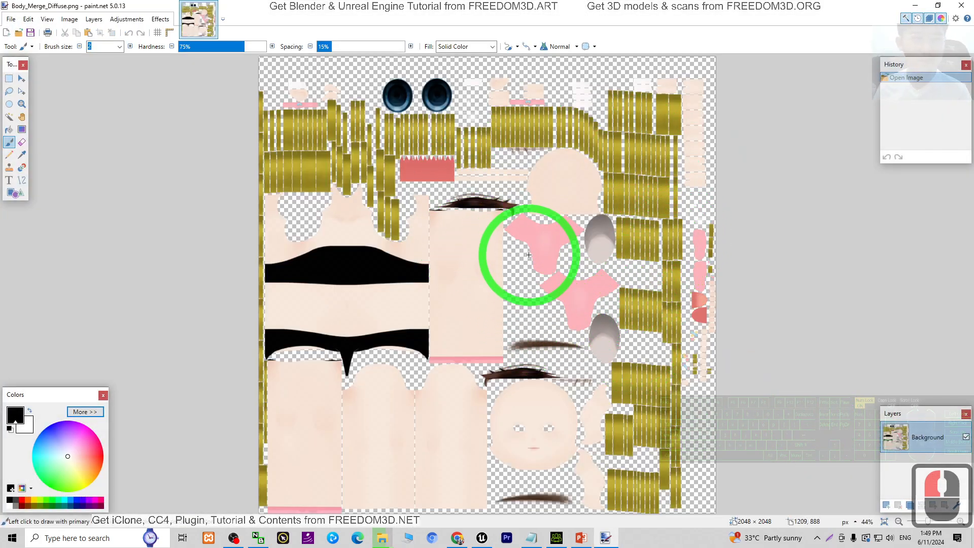
pyautogui.click(961, 5)
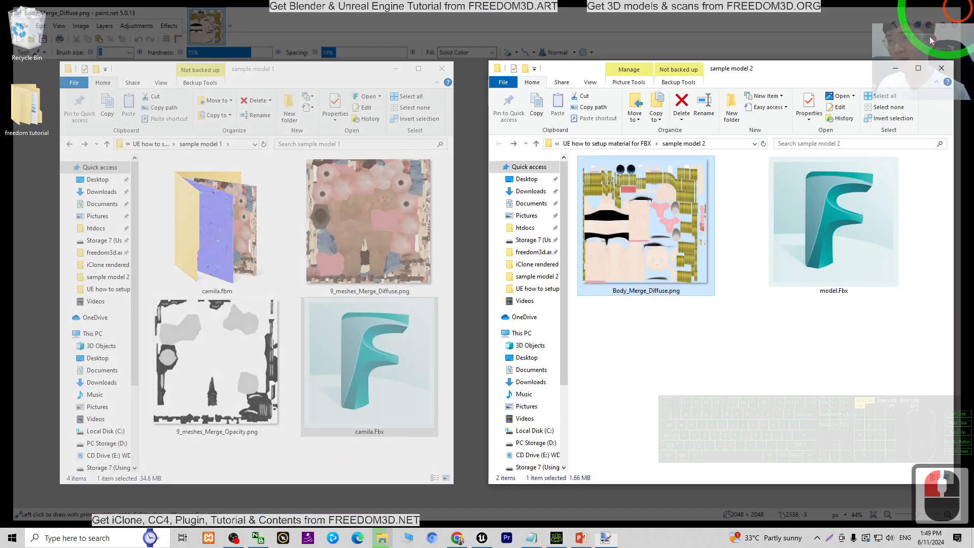
pyautogui.click(680, 406)
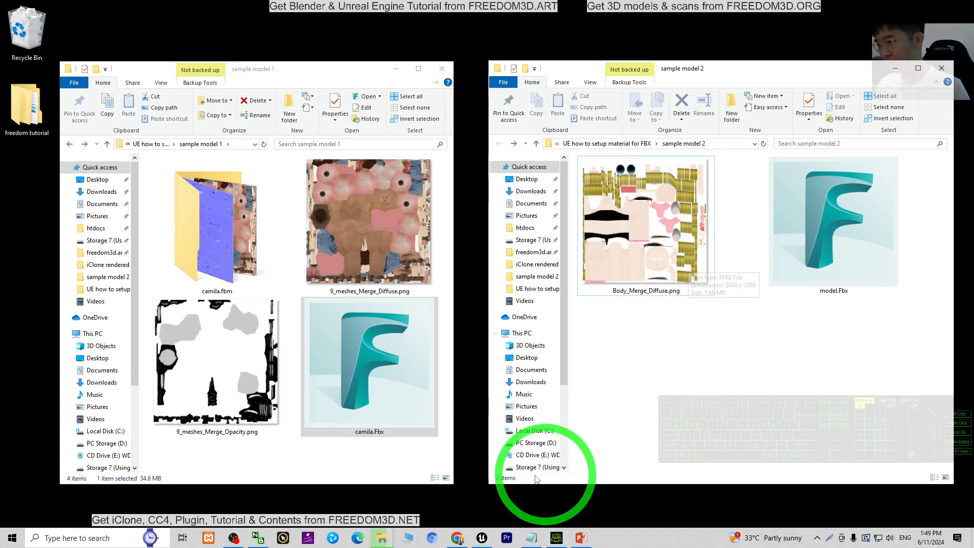
# Create a folder named model2 in the project's Content folder and open it.
pyautogui.click(479, 539)
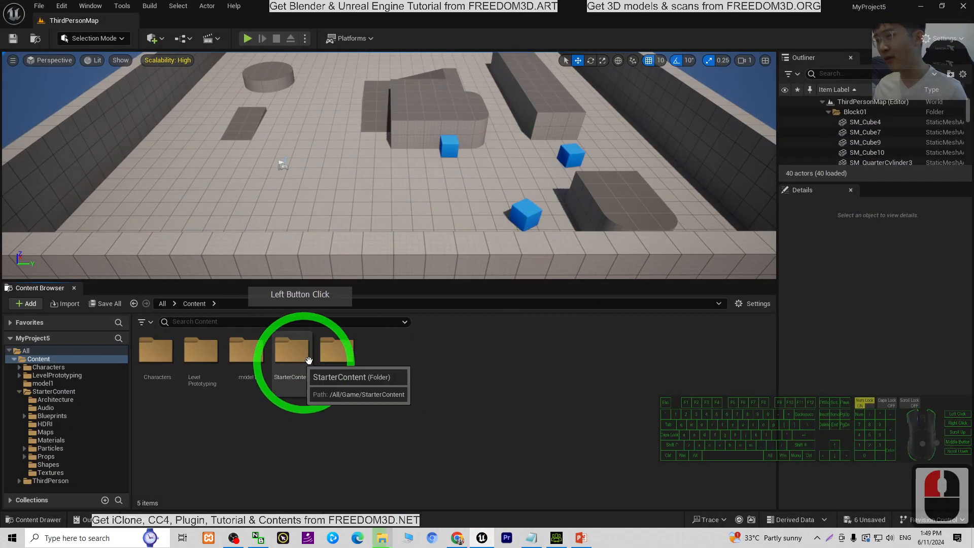
pyautogui.rightClick(385, 407)
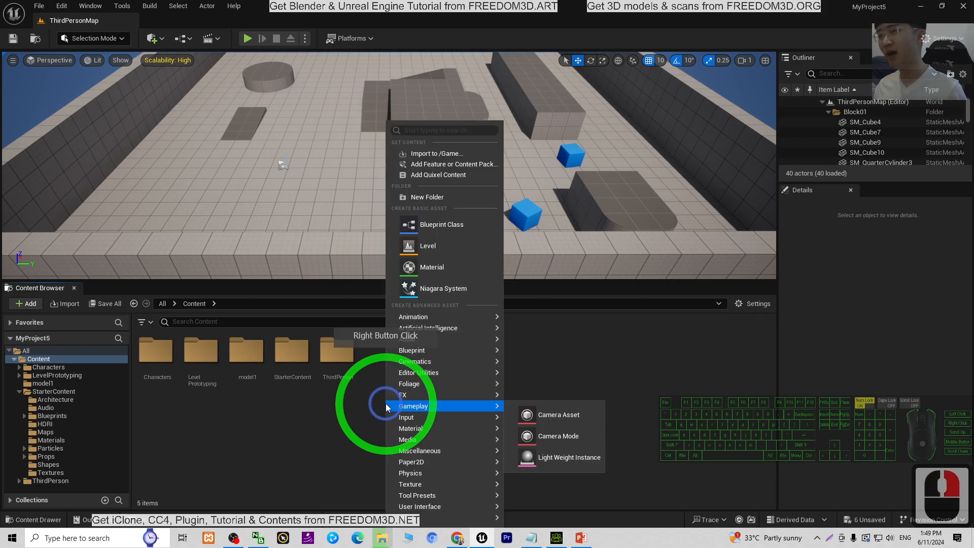
pyautogui.click(435, 194)
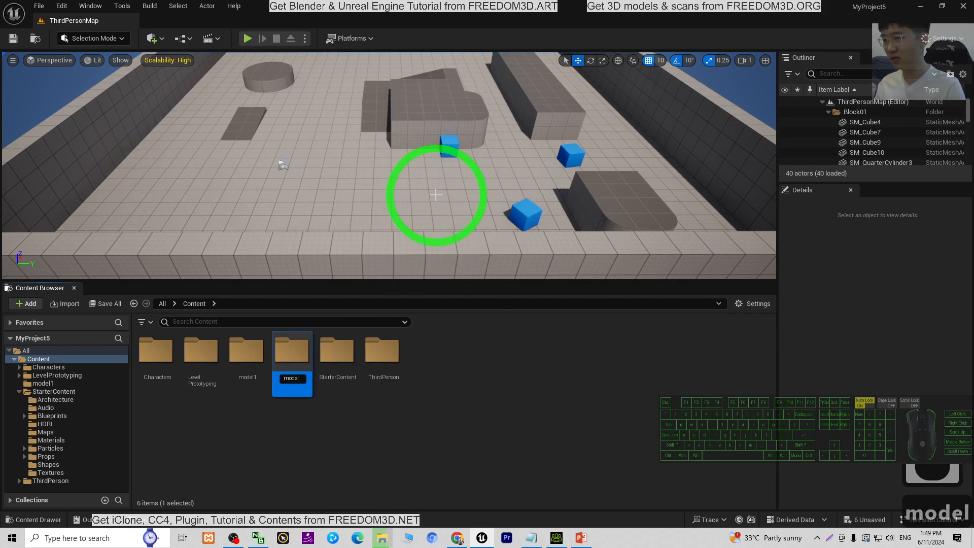
pyautogui.press('Return')
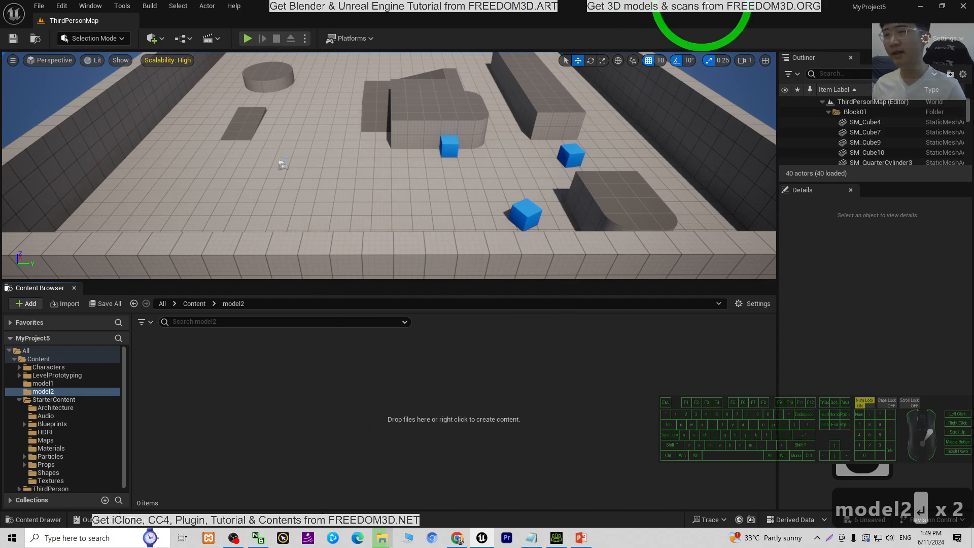
# Import model.Fbx from the sample model 2 folder into model2 as a skeletal mesh, keeping the offered import options.
pyautogui.moveTo(707, 3); pyautogui.dragTo(497, 50)
pyautogui.click(890, 413)
pyautogui.moveTo(835, 236); pyautogui.dragTo(290, 334)
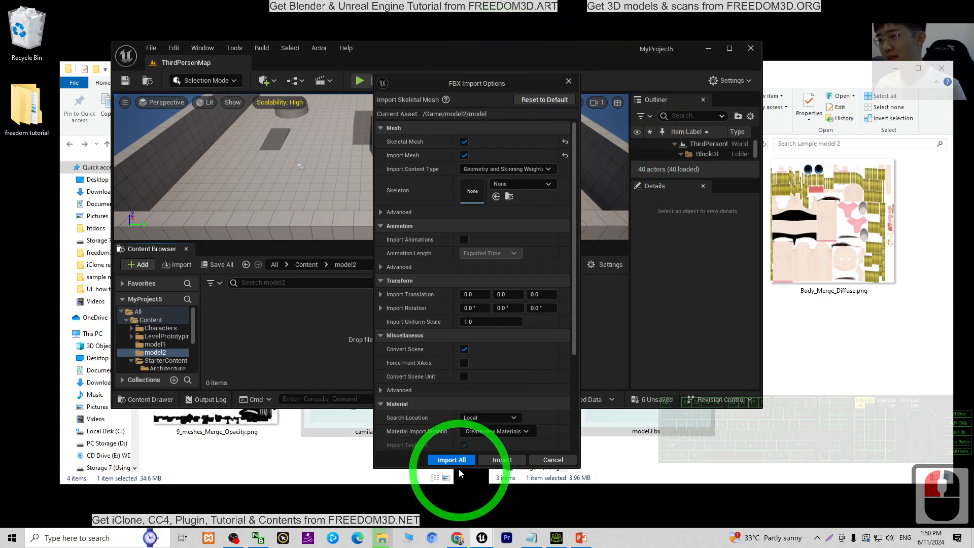
pyautogui.click(456, 459)
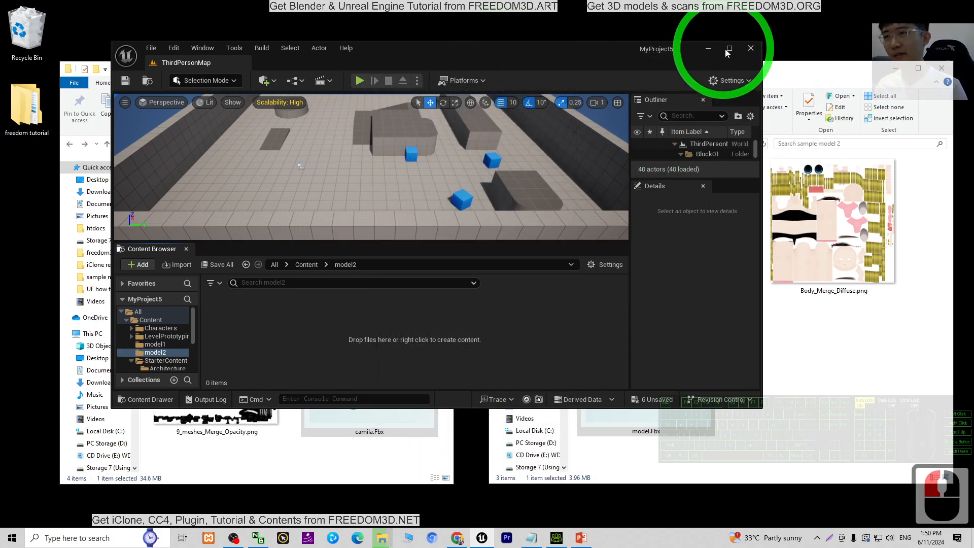
pyautogui.click(730, 112)
pyautogui.click(728, 48)
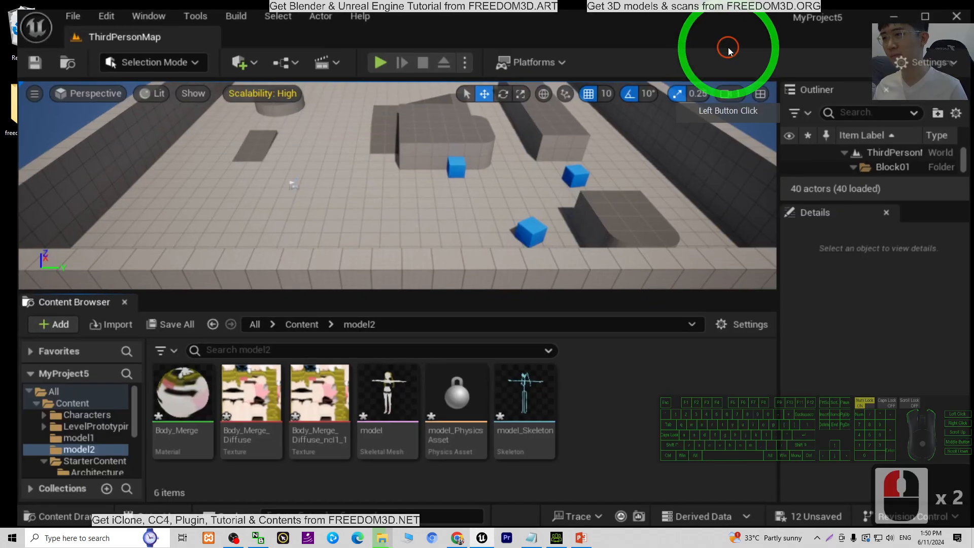
# Open the model skeletal mesh and examine the character's face and hair up close.
pyautogui.doubleClick(298, 354)
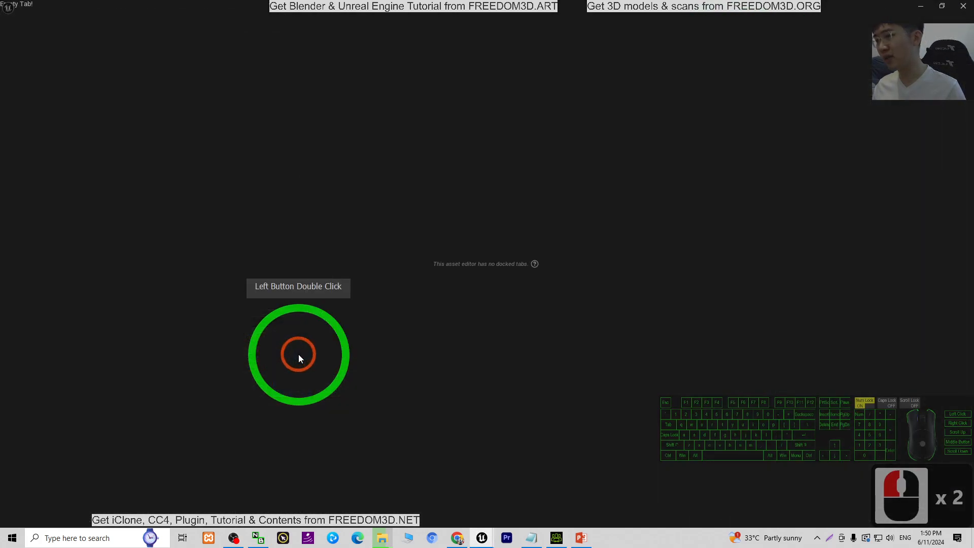
pyautogui.rightClick(488, 229)
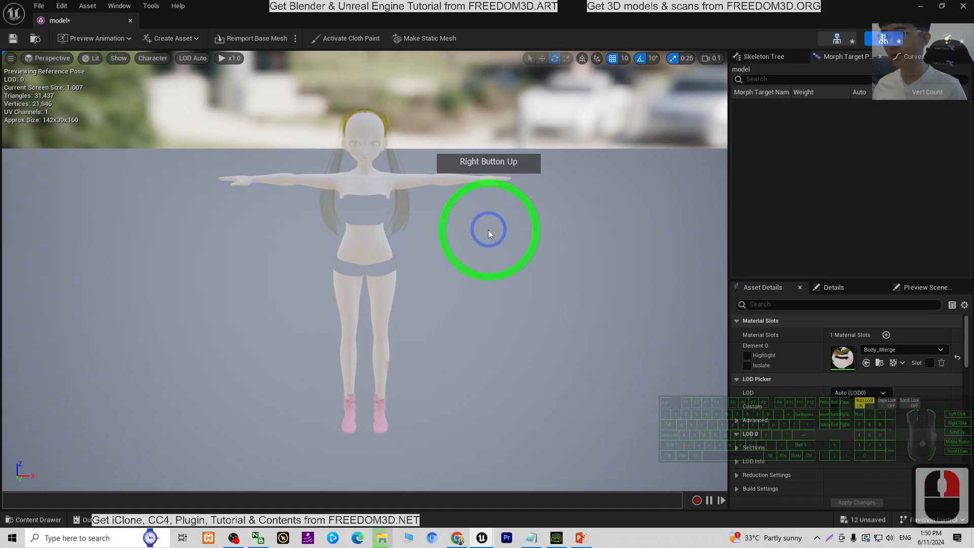
pyautogui.moveTo(488, 230); pyautogui.dragTo(451, 269, button='right')
pyautogui.press('w')
pyautogui.press('d')
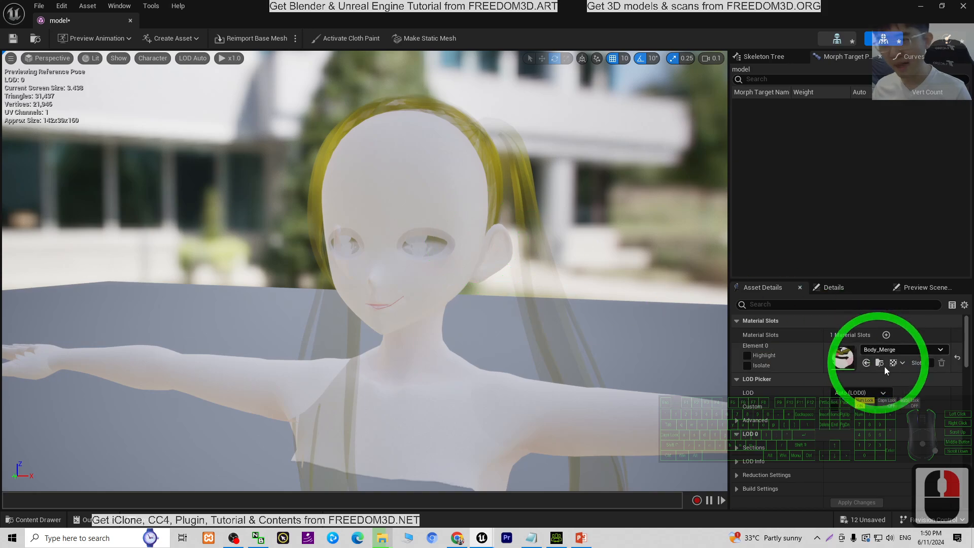
# Open the mesh's Body_Merge material and spread out its overlapping nodes in the graph.
pyautogui.doubleClick(846, 359)
pyautogui.moveTo(463, 141); pyautogui.dragTo(413, 176)
pyautogui.moveTo(481, 163); pyautogui.dragTo(394, 252)
# Inspect the details of the two Body_Merge diffuse textures in the model2 folder and return to the model mesh.
pyautogui.click(919, 7)
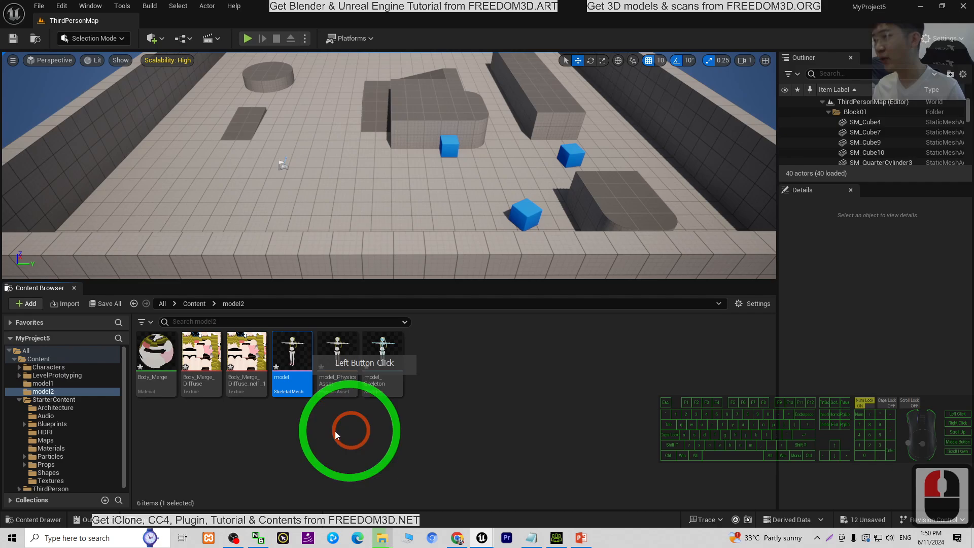
pyautogui.click(304, 387)
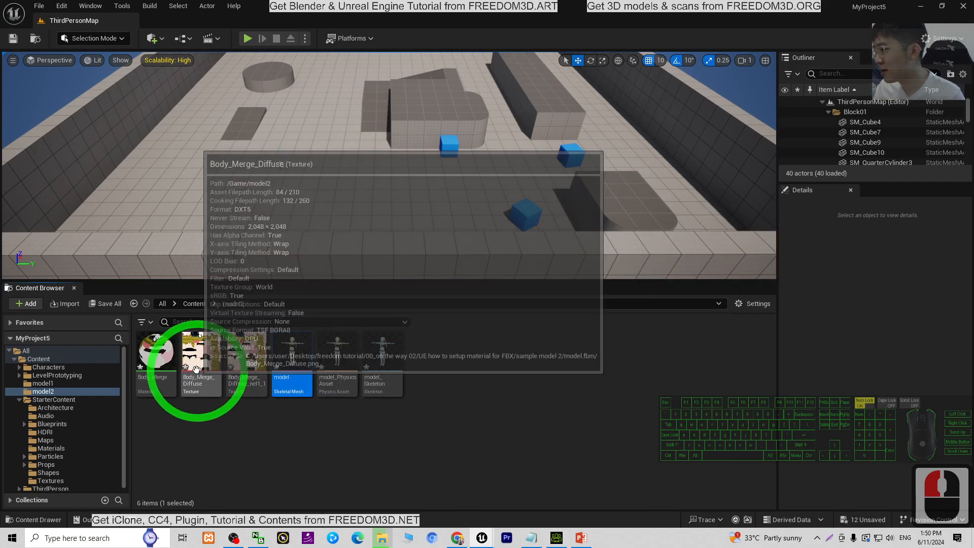
pyautogui.moveTo(215, 366)
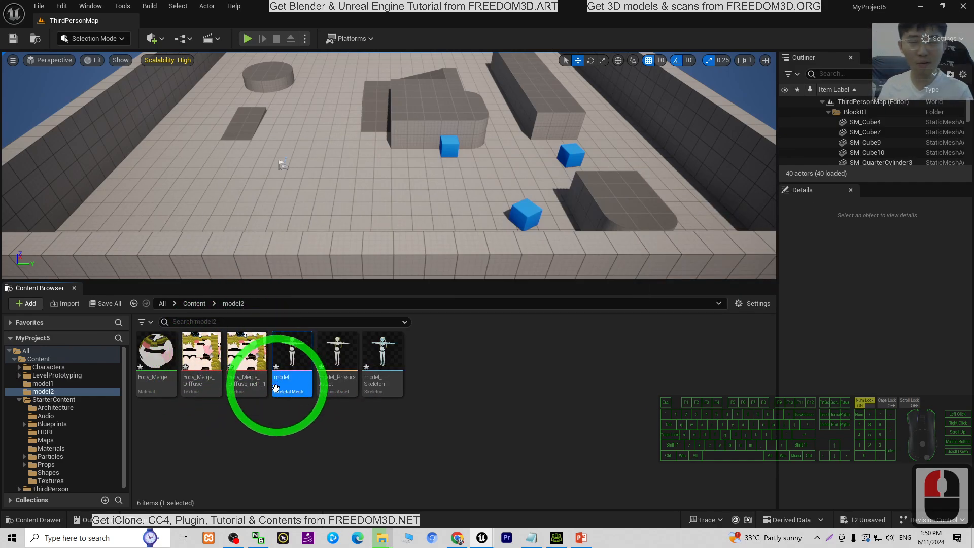
pyautogui.moveTo(250, 365)
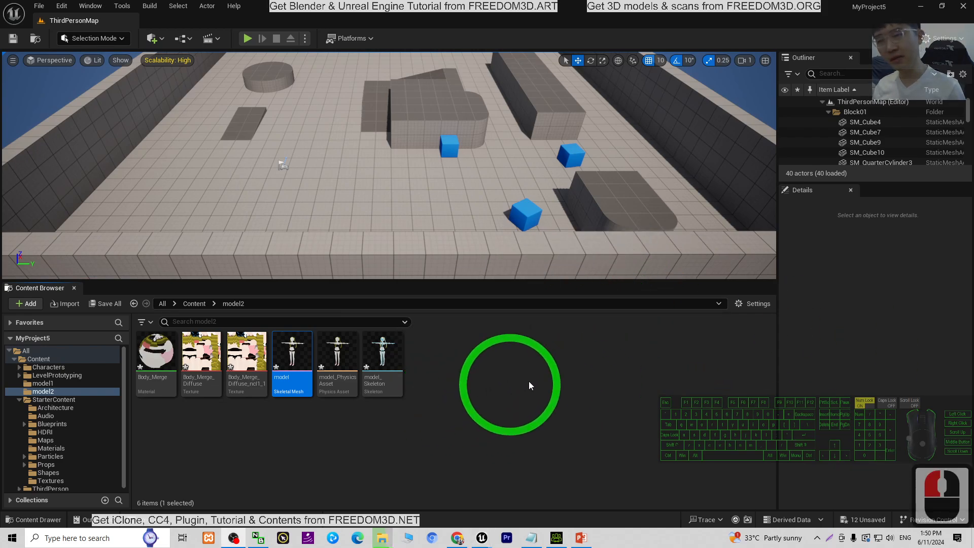
pyautogui.doubleClick(284, 350)
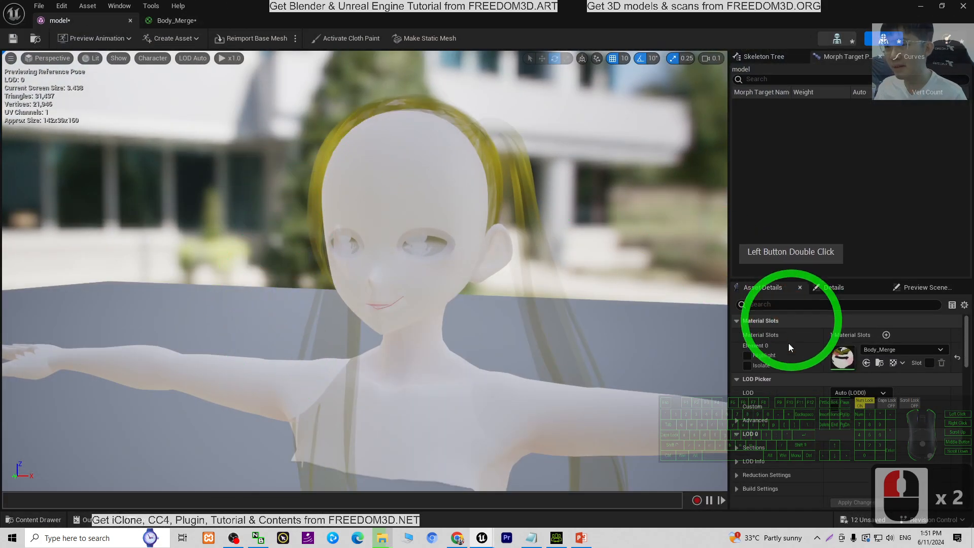
# Return to the Body_Merge material and move its output node farther from the two texture samples.
pyautogui.doubleClick(843, 358)
pyautogui.click(628, 90)
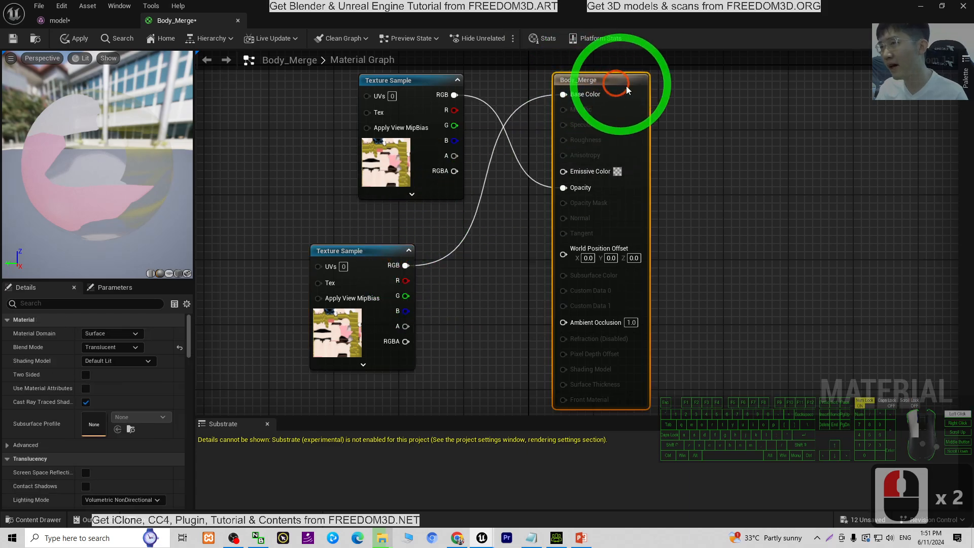
pyautogui.moveTo(628, 90); pyautogui.dragTo(667, 98)
pyautogui.click(257, 244)
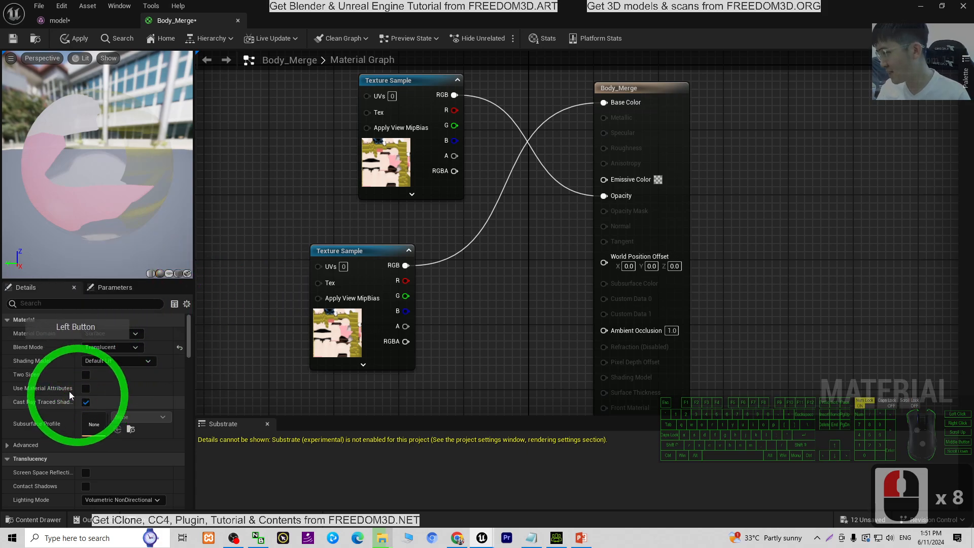
# Make the Body_Merge material two-sided and set its blend mode to Masked.
pyautogui.click(87, 376)
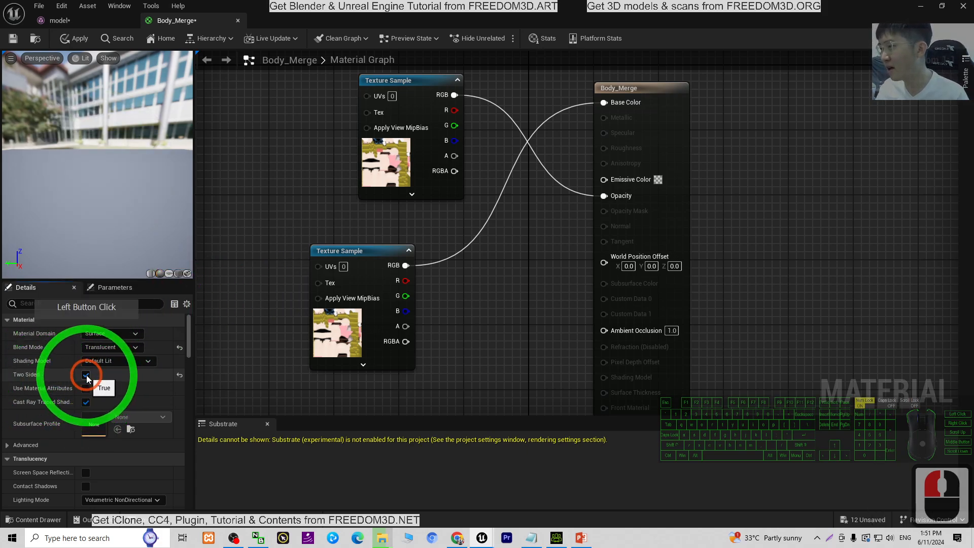
pyautogui.click(98, 347)
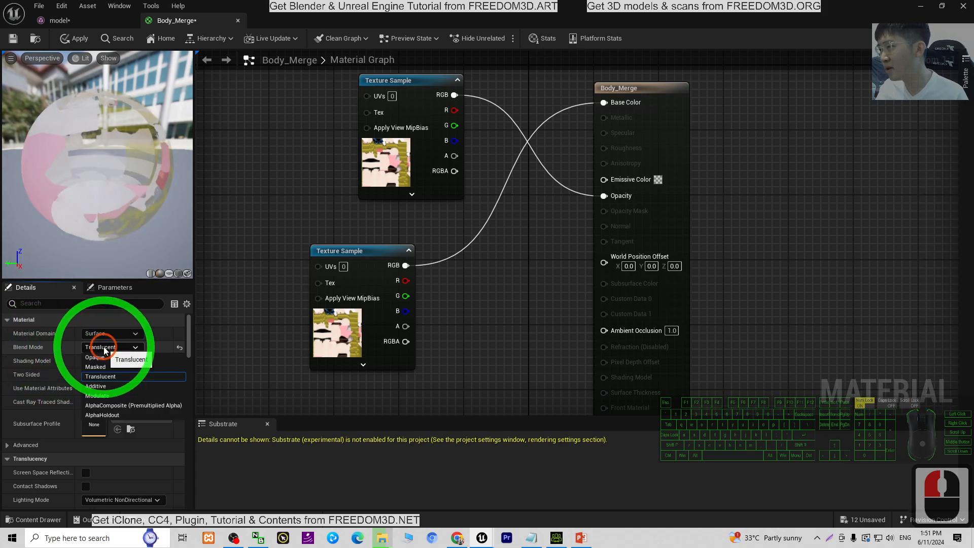
pyautogui.click(95, 367)
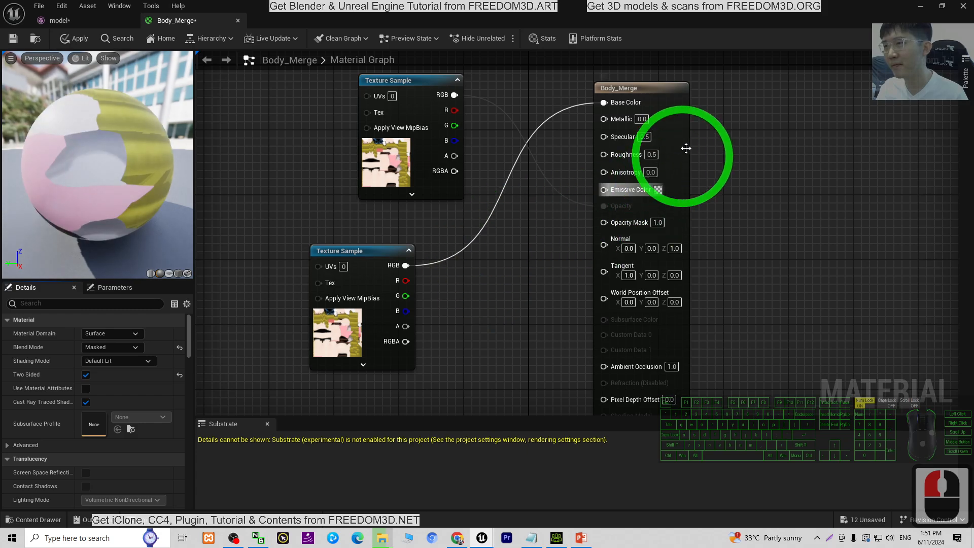
# Delete the upper texture sample and connect the remaining texture's alpha output to Opacity Mask on the repositioned Body_Merge output node.
pyautogui.scroll(2, 633, 235)
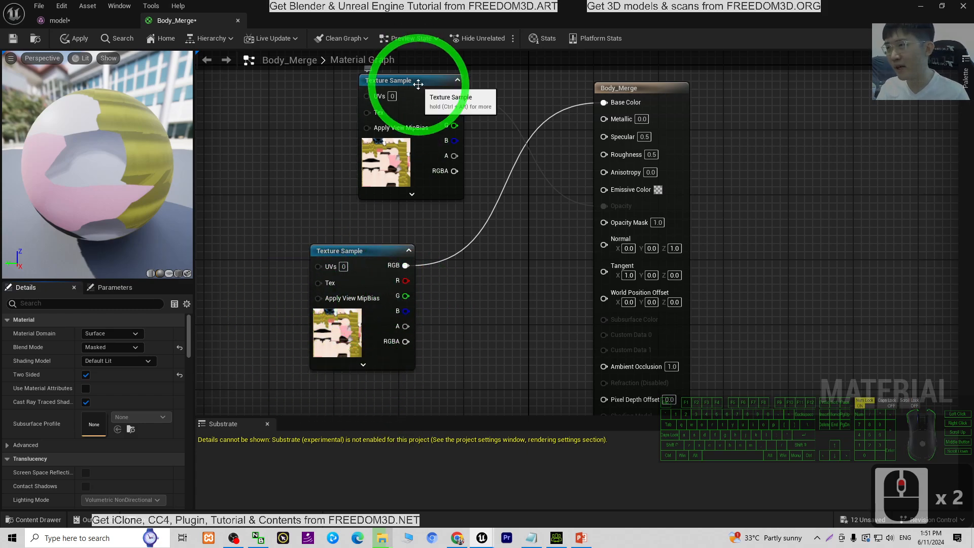
pyautogui.click(380, 90)
pyautogui.press('Delete')
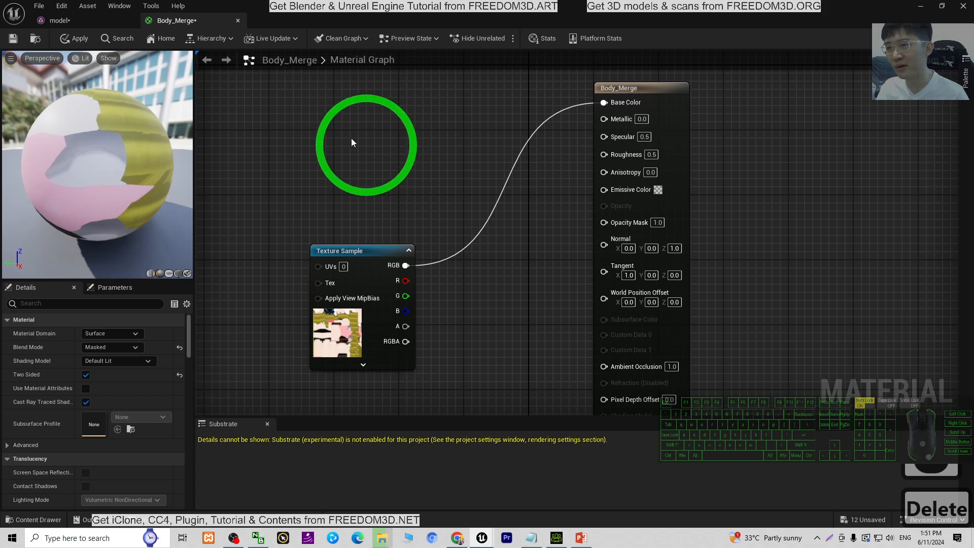
pyautogui.moveTo(619, 89); pyautogui.dragTo(544, 185)
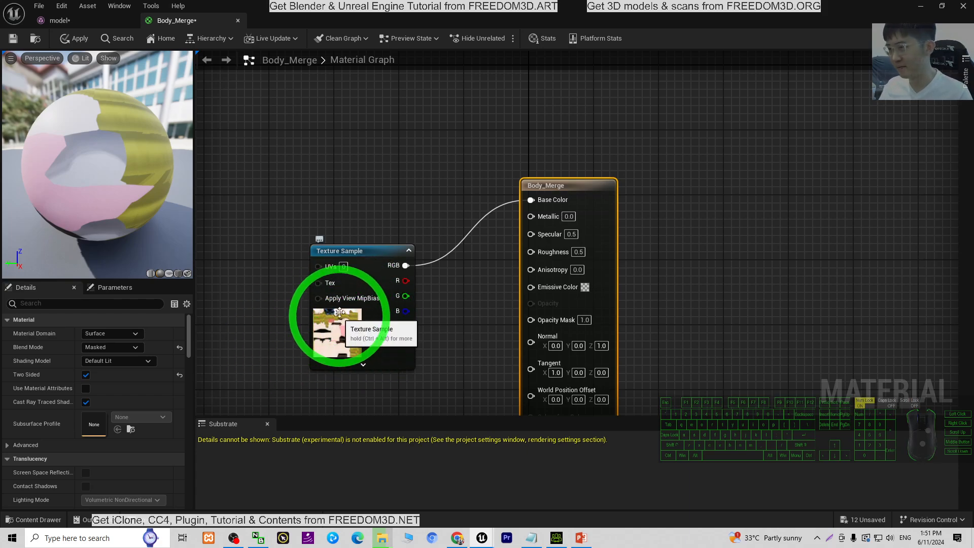
pyautogui.moveTo(405, 326); pyautogui.dragTo(532, 320)
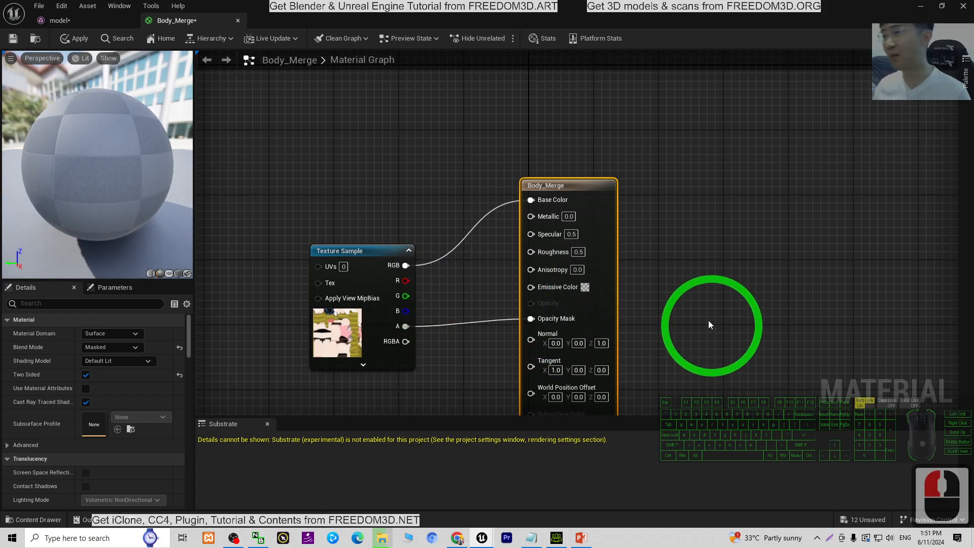
# Apply and save the changes to the Body_Merge material.
pyautogui.click(68, 44)
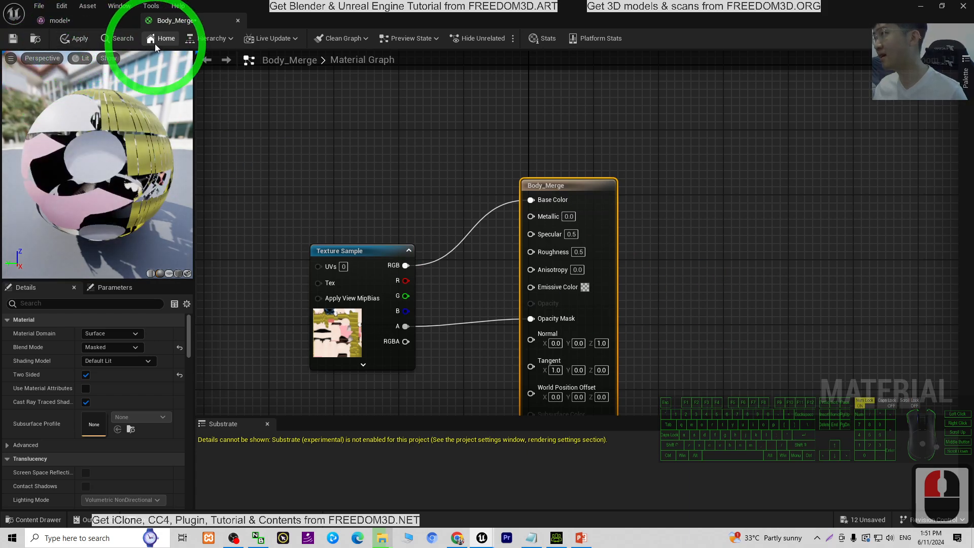
pyautogui.click(428, 182)
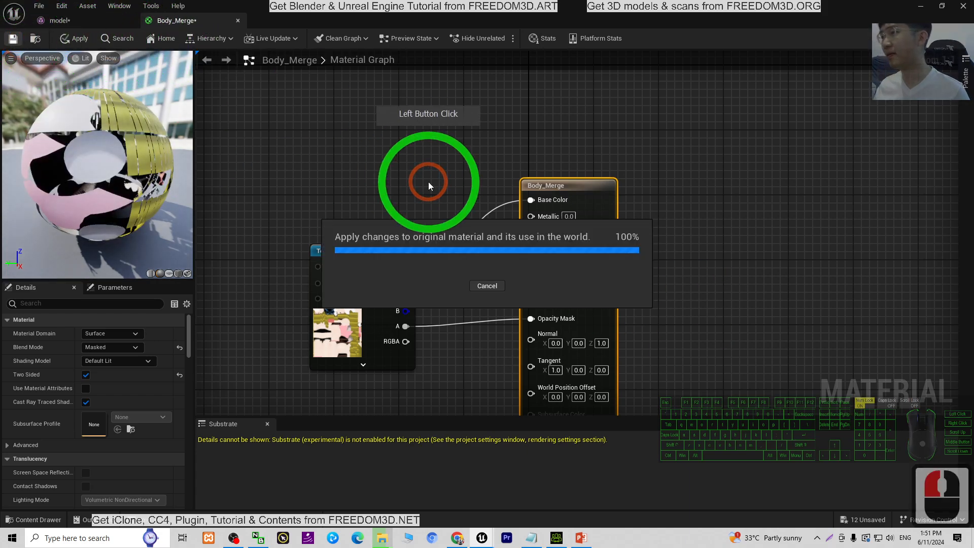
pyautogui.click(145, 33)
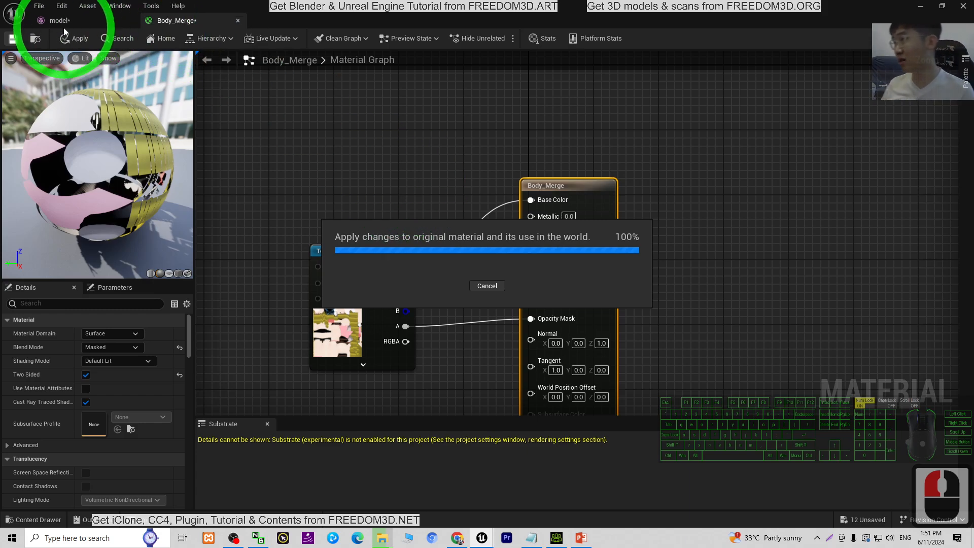
pyautogui.click(483, 284)
pyautogui.click(327, 248)
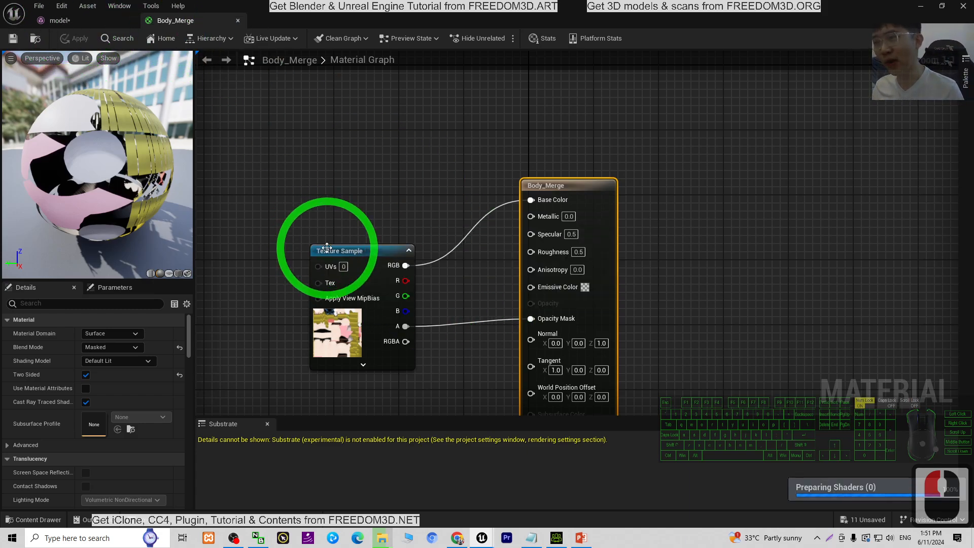
# Return to the model mesh and examine the character's hair, face and body from several distances with the masked material.
pyautogui.click(61, 22)
pyautogui.scroll(-2, 444, 311)
pyautogui.scroll(2, 481, 335)
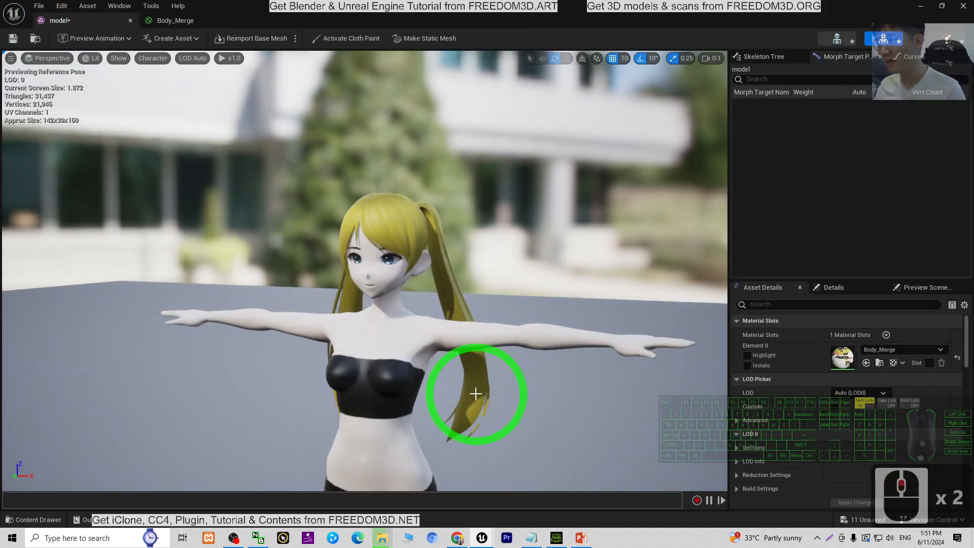
pyautogui.moveTo(451, 382)
pyautogui.keyDown('alt'); pyautogui.mouseDown()
pyautogui.moveTo(482, 398)
pyautogui.moveTo(426, 391)
pyautogui.moveTo(435, 391)
pyautogui.mouseUp(); pyautogui.keyUp('alt')
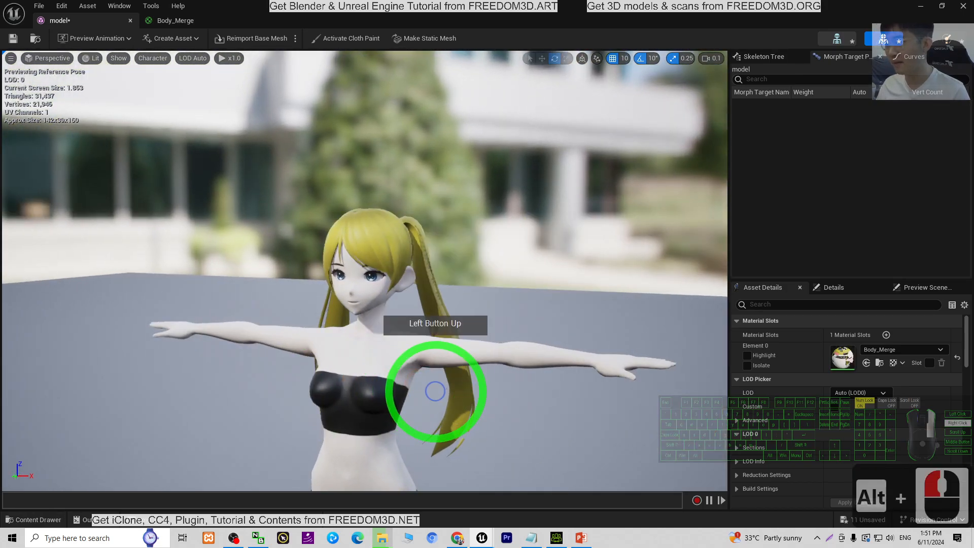
pyautogui.moveTo(435, 391)
pyautogui.mouseDown(button='right')
pyautogui.moveTo(478, 391)
pyautogui.moveTo(500, 370)
pyautogui.moveTo(472, 390)
pyautogui.moveTo(506, 387)
pyautogui.moveTo(457, 387)
pyautogui.moveTo(457, 407)
pyautogui.moveTo(415, 391)
pyautogui.mouseUp(button='right')
pyautogui.press('a')
pyautogui.press('a')
pyautogui.press('a')
pyautogui.press('w')
pyautogui.press('w')
pyautogui.press('w')
pyautogui.press('w')
pyautogui.press('w')
pyautogui.press('w')
pyautogui.press('w')
pyautogui.press('w')
pyautogui.press('w')
pyautogui.press('s')
pyautogui.press('d')
pyautogui.press('w')
pyautogui.press('w')
pyautogui.press('w')
pyautogui.moveTo(500, 343); pyautogui.dragTo(500, 343, button='right')
pyautogui.press('s')
# Close the asset editor window and switch to the sample model 1 and sample model 2 folders in File Explorer.
pyautogui.click(920, 6)
pyautogui.click(962, 6)
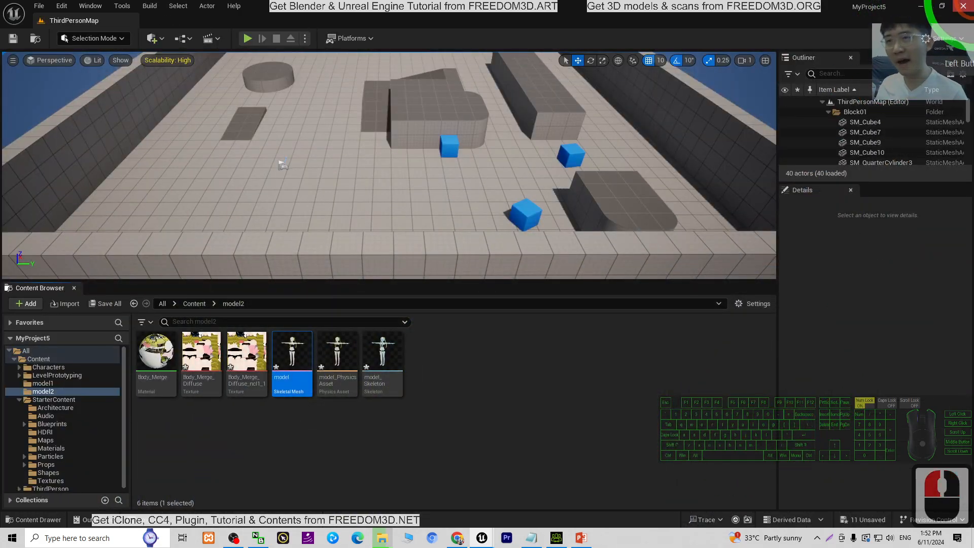
pyautogui.click(919, 7)
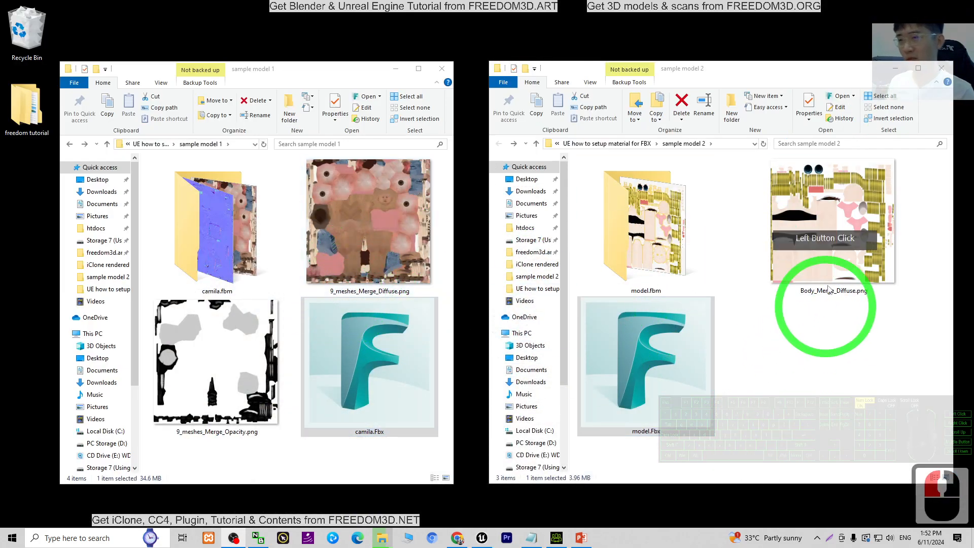
# Compare sample model 1's separate diffuse and opacity textures with sample model 2's Body_Merge_Diffuse.png, and switch back to Unreal Engine.
pyautogui.click(357, 237)
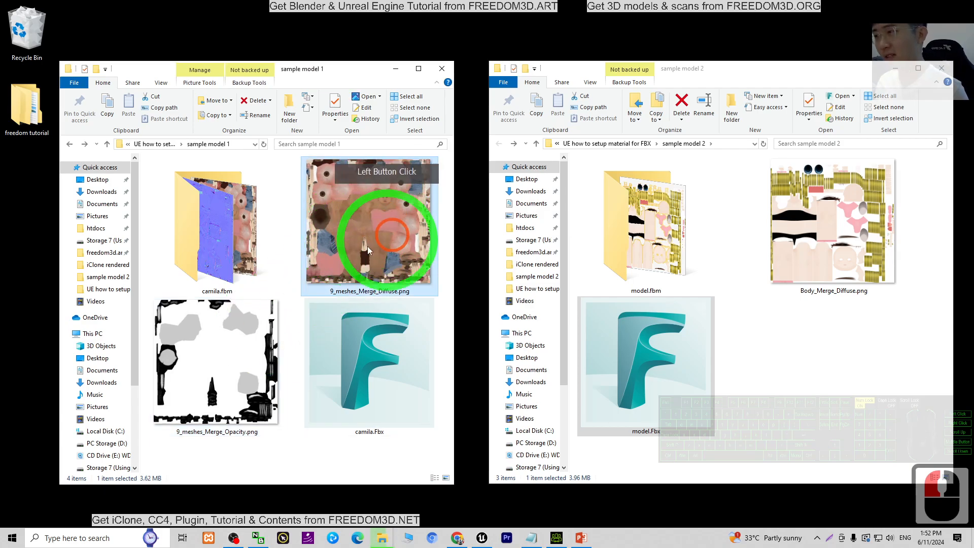
pyautogui.click(201, 380)
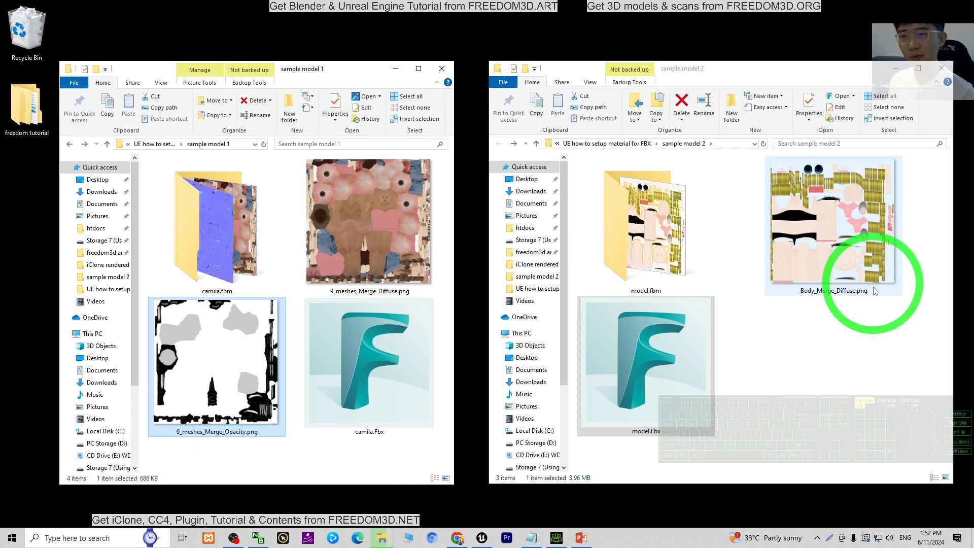
pyautogui.click(858, 360)
pyautogui.click(804, 226)
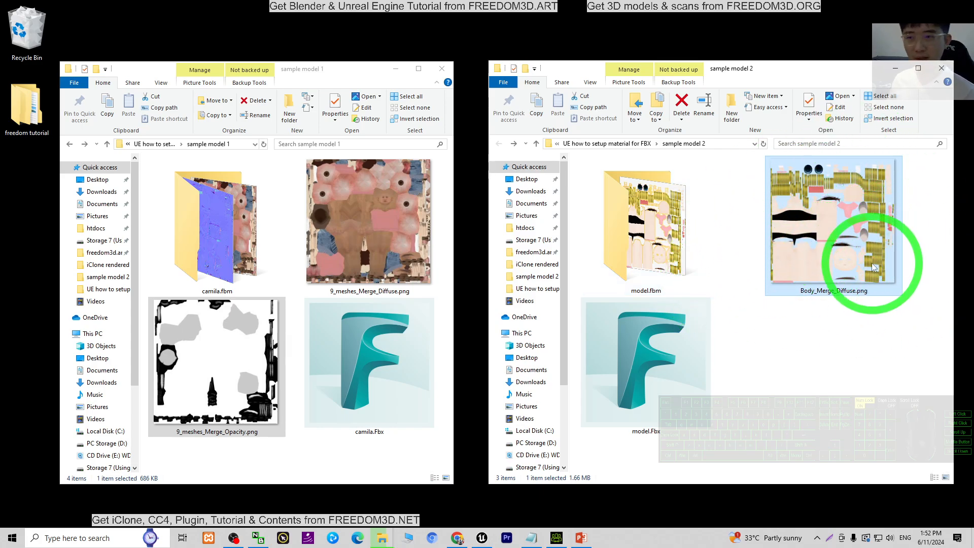
pyautogui.click(482, 538)
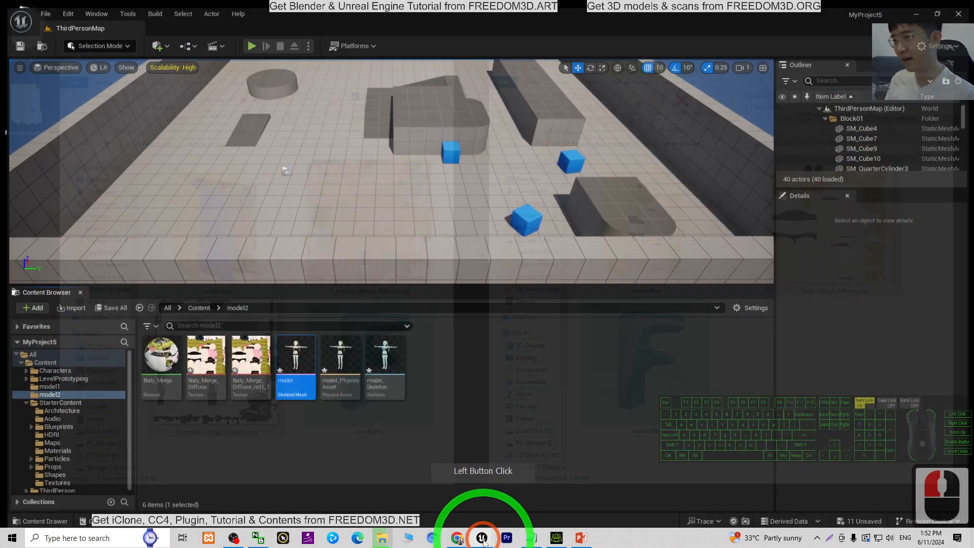